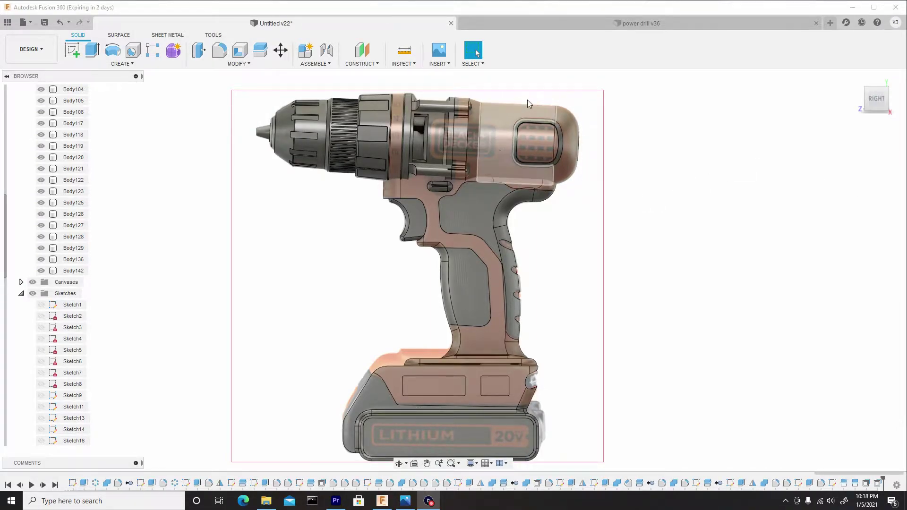
Create a sketch on the origin plane parallel to the drill's right side
scroll(560, 126, "up", 5)
scroll(510, 170, "down", 2)
scroll(504, 177, "down", 5)
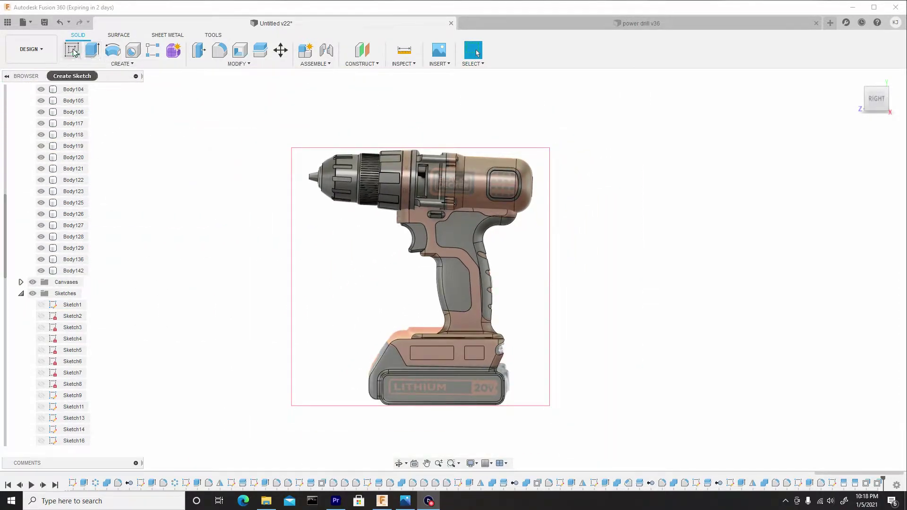
left_click(92, 50)
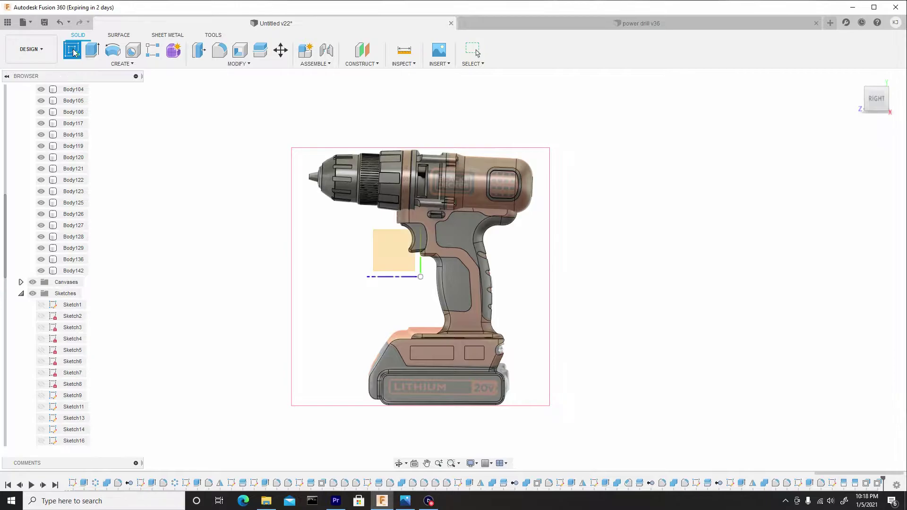
left_click(379, 248)
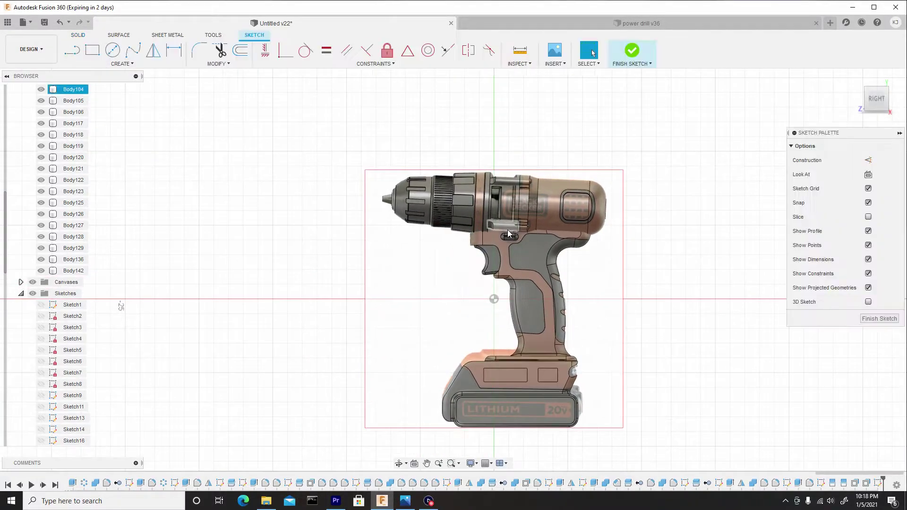
Draw a horizontal two-point rectangle about 2.17 mm long across the rear vent recess, covering the gap between the first and second rows of vent holes
scroll(508, 229, "up", 5)
scroll(590, 184, "up", 5)
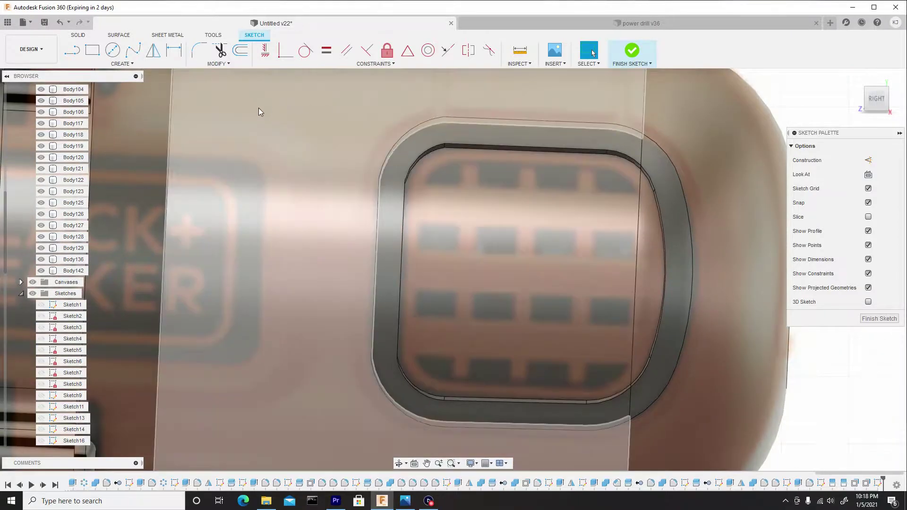
left_click(98, 54)
mouse_move(442, 200)
middle_mouse_down()
mouse_move(461, 214)
mouse_move(342, 184)
middle_mouse_up()
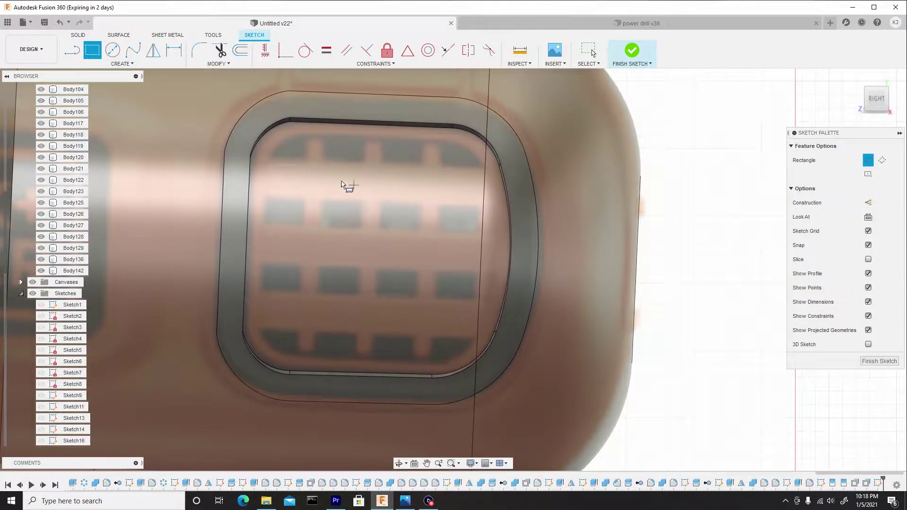
left_click(240, 163)
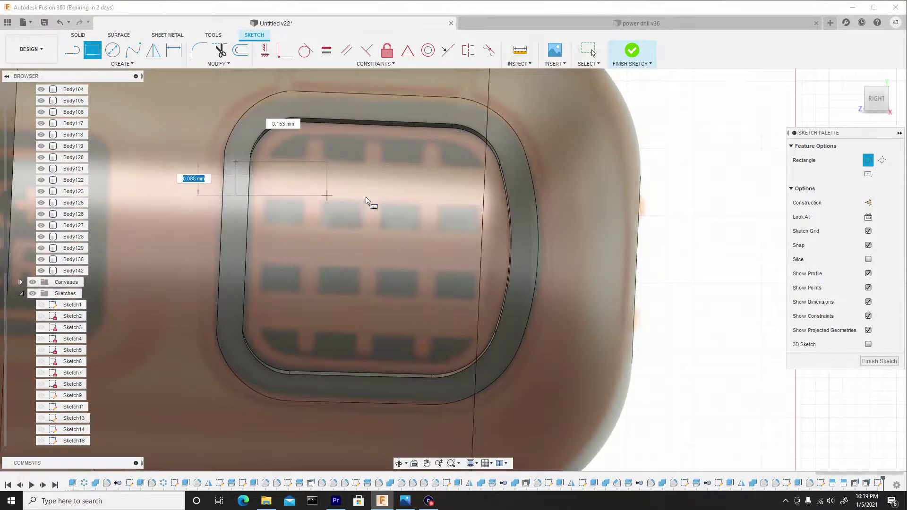
left_click(529, 205)
right_click(529, 205)
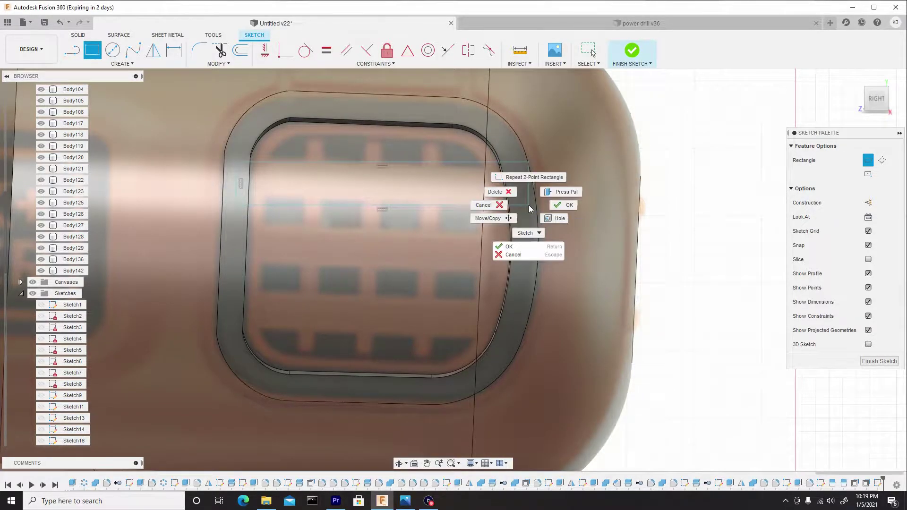
left_click(568, 206)
Rotate the rectangle by -1.4 degrees and nudge its long edges to fit the gap between the upper vent rows
double_click(447, 205)
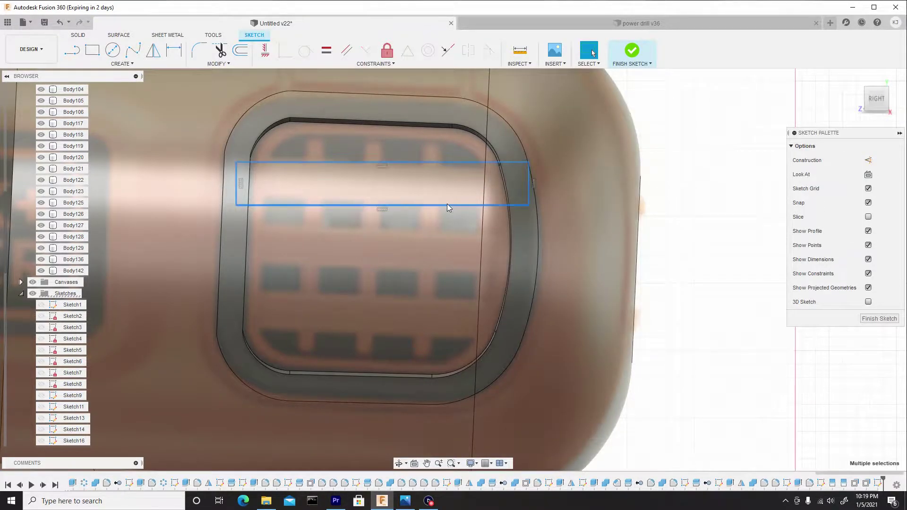
right_click(423, 204)
key("Escape")
key("m")
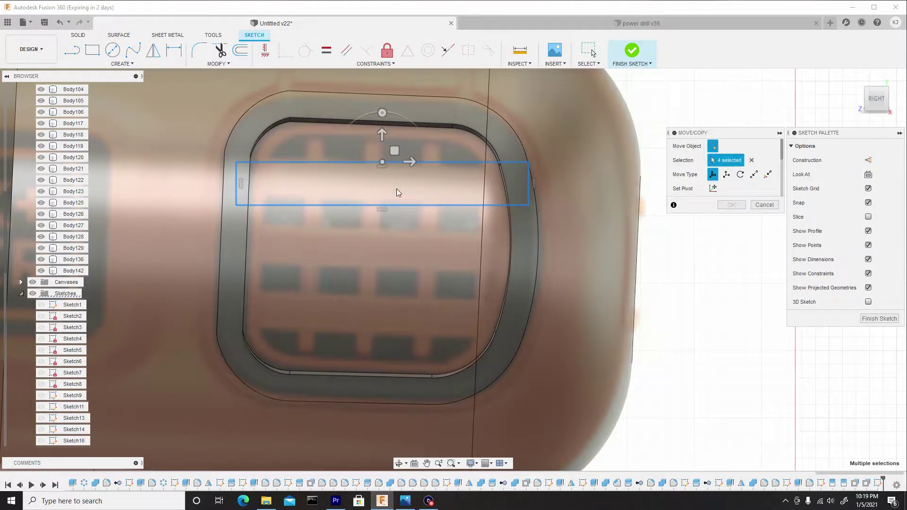
left_click(383, 114)
left_click_drag(382, 114, 383, 114)
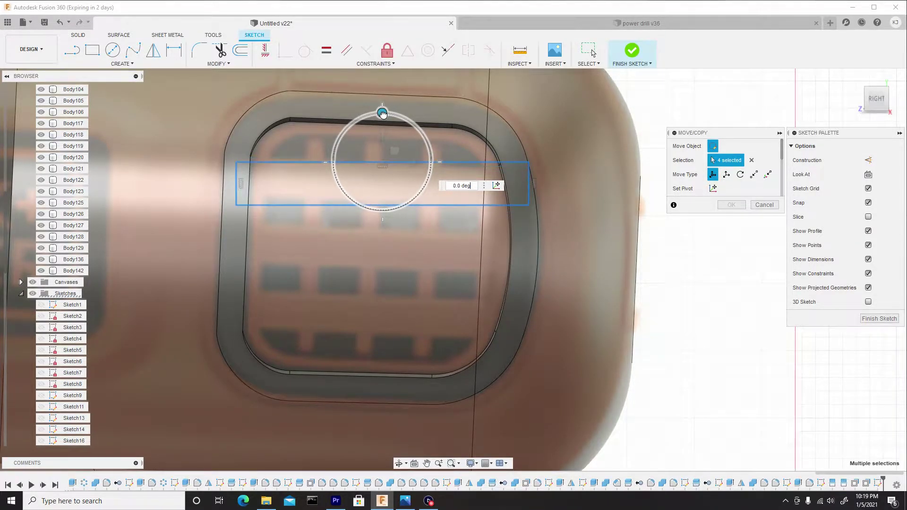
type("-1")
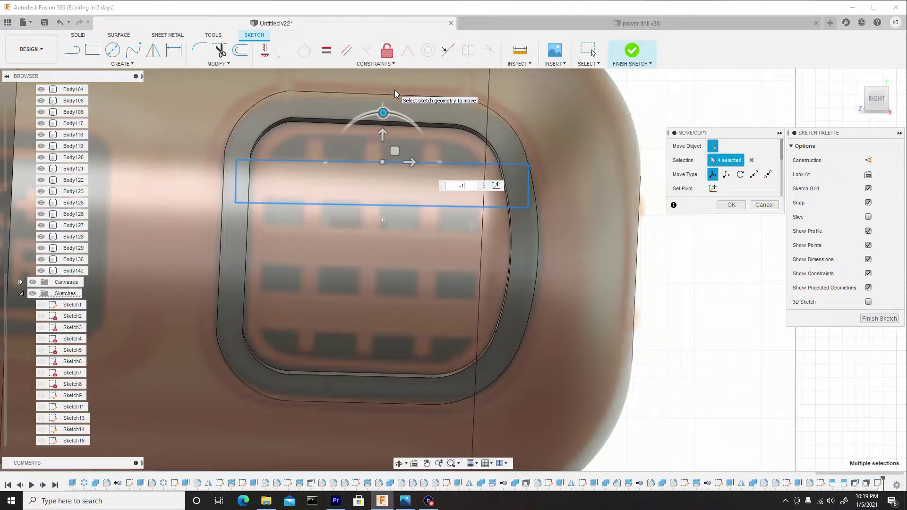
type(".4")
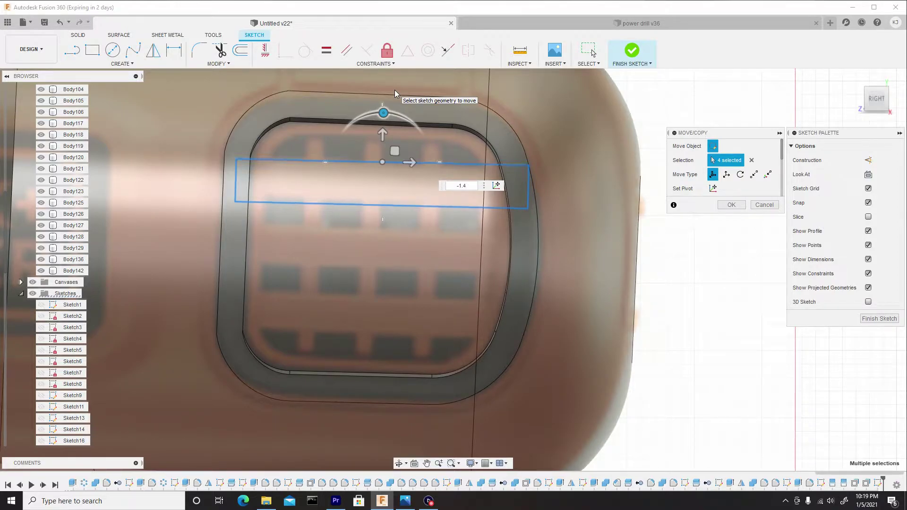
left_click(726, 205)
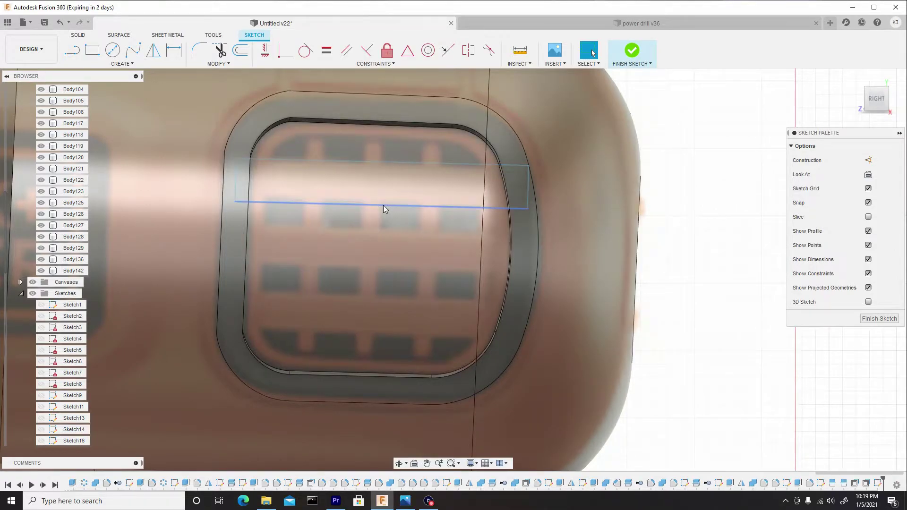
left_click(384, 202)
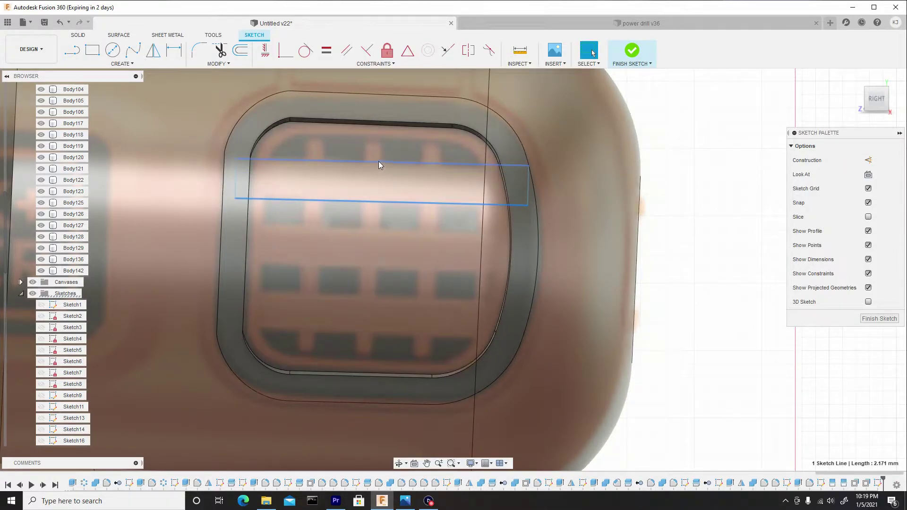
left_click(379, 163)
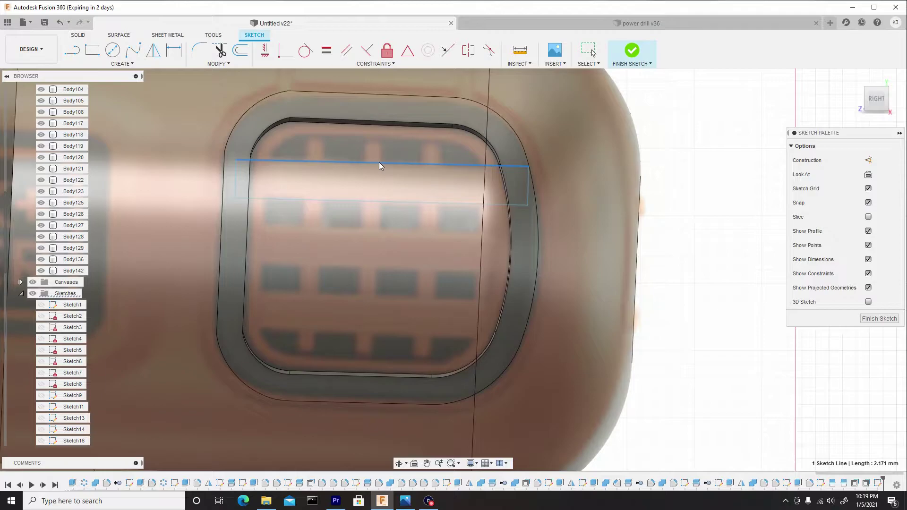
Copy the tilted rectangle about 0.484 mm straight down, onto the gap between the second and third vent rows
double_click(379, 162)
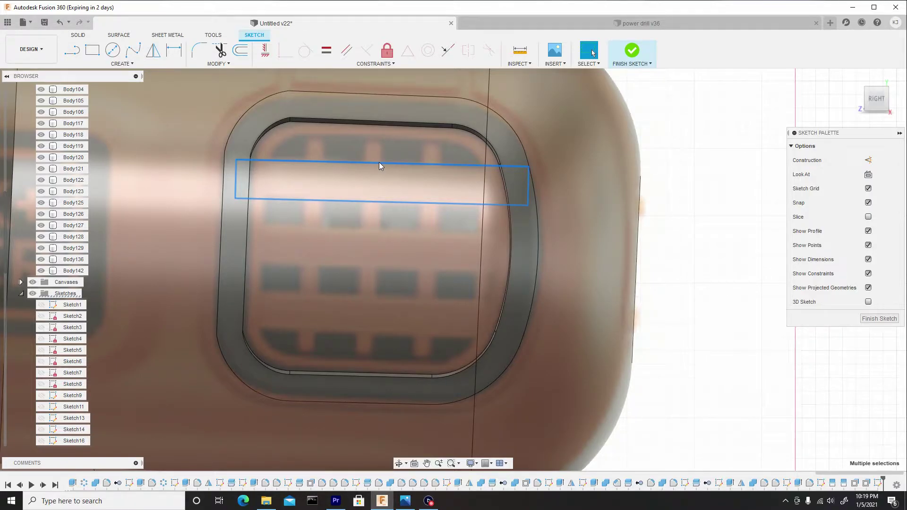
key("m")
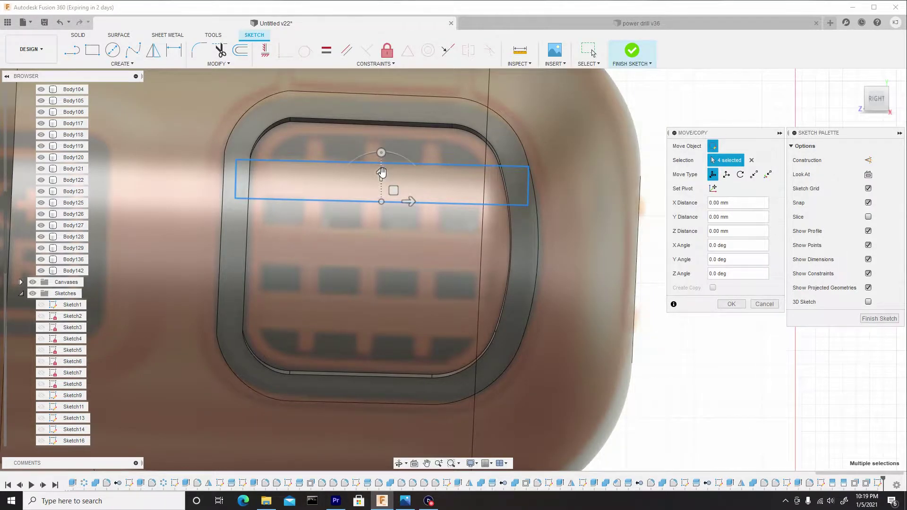
left_click_drag(381, 173, 381, 238)
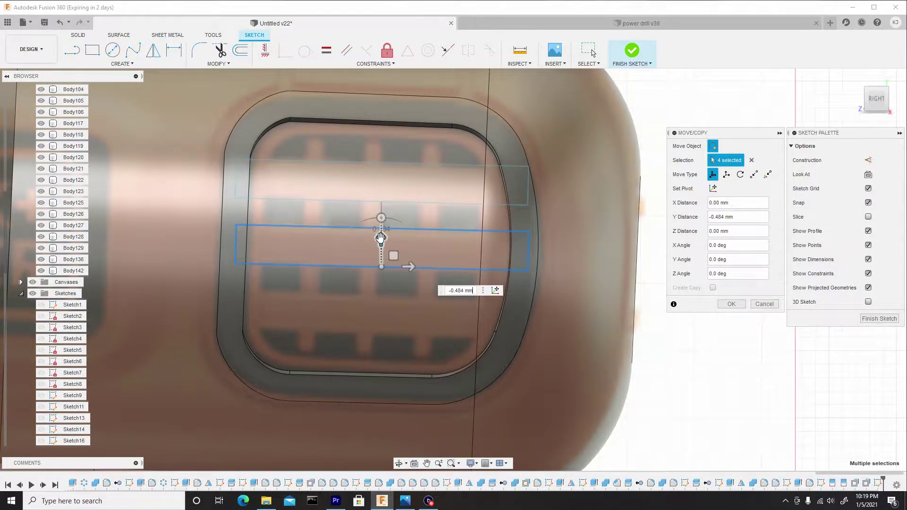
right_click(561, 245)
left_click(588, 245)
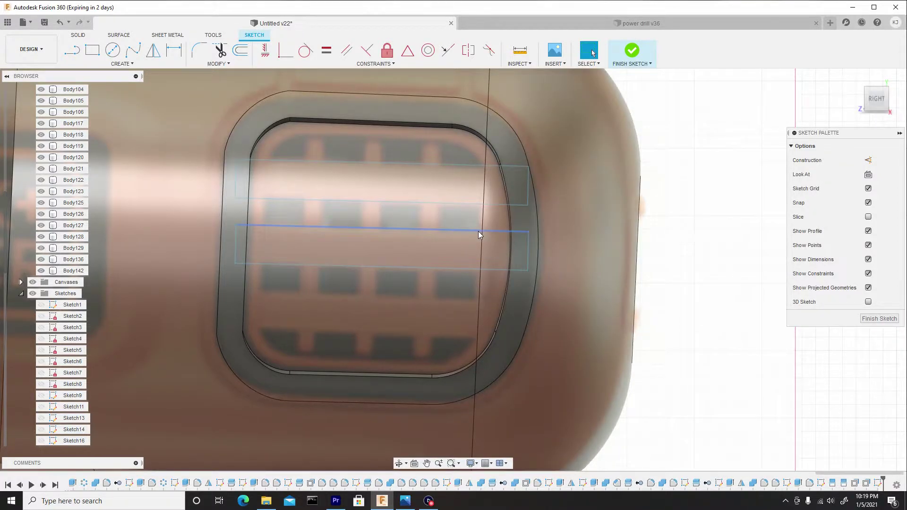
Place another copy of the rectangle about 0.978 mm below the original, over the gap between the lowest vent rows, and finish the sketch
key("m")
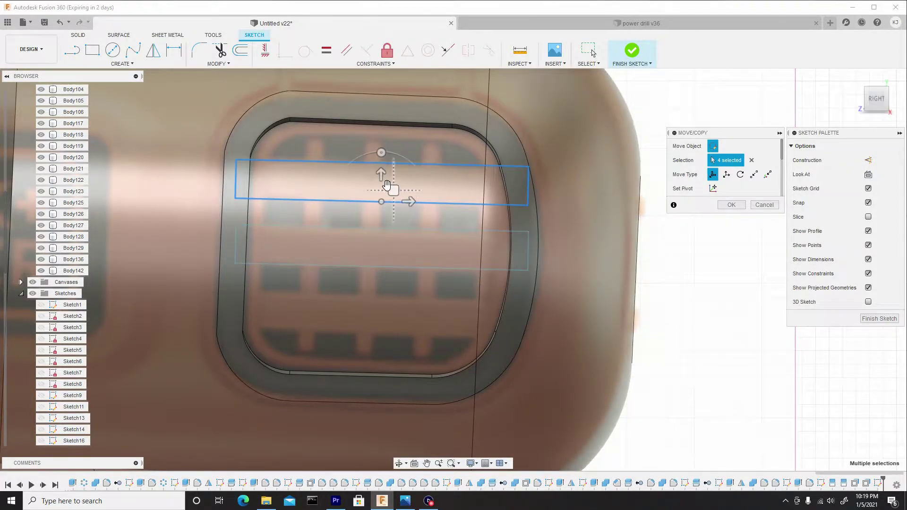
mouse_move(381, 176)
left_mouse_down()
mouse_move(376, 302)
mouse_move(365, 312)
left_mouse_up()
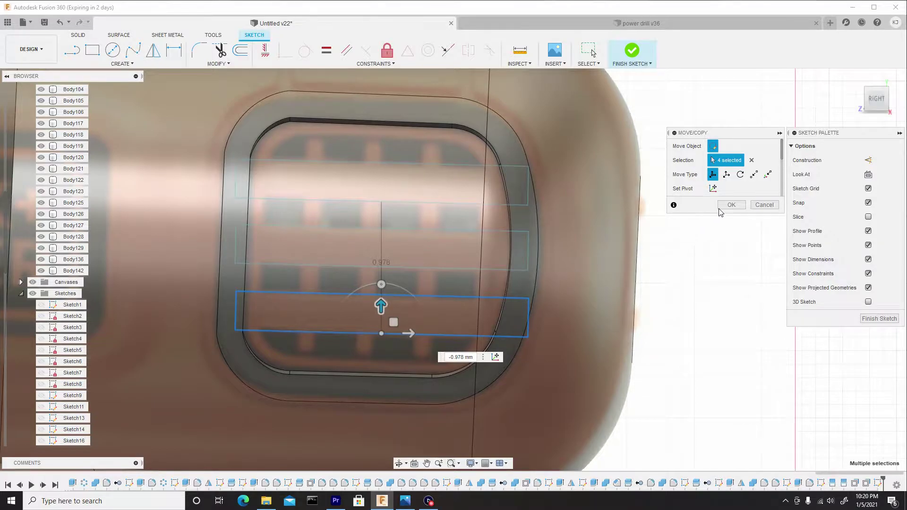
left_click(731, 205)
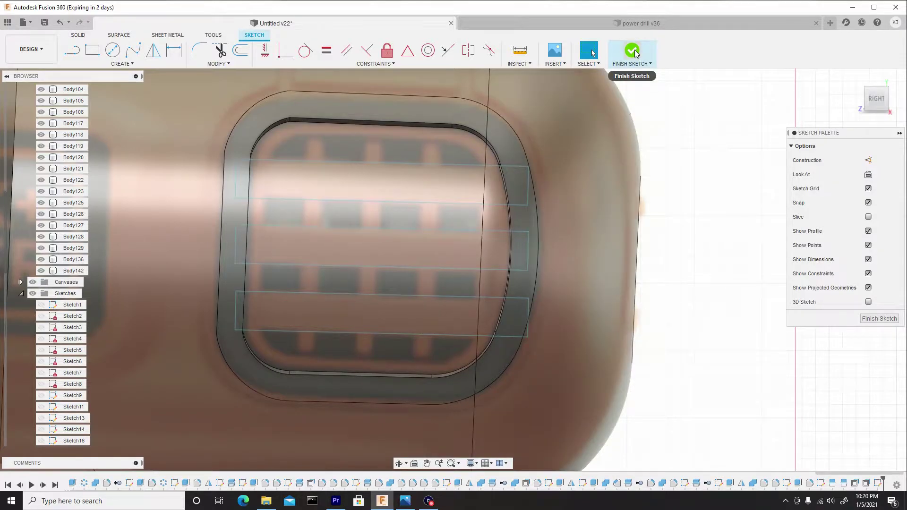
left_click(634, 50)
Split the two inner faces of the rear vent recess with the uppermost sketched rectangle
scroll(473, 163, "down", 5)
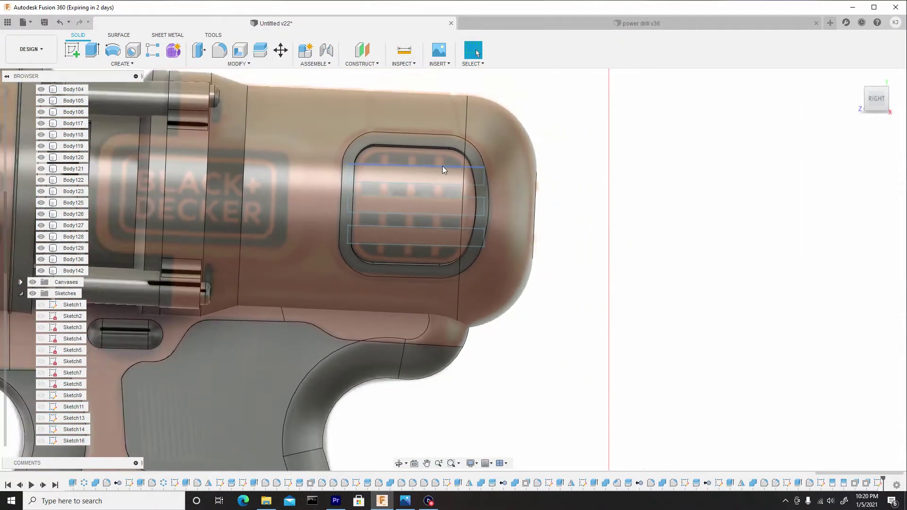
scroll(466, 208, "up", 2)
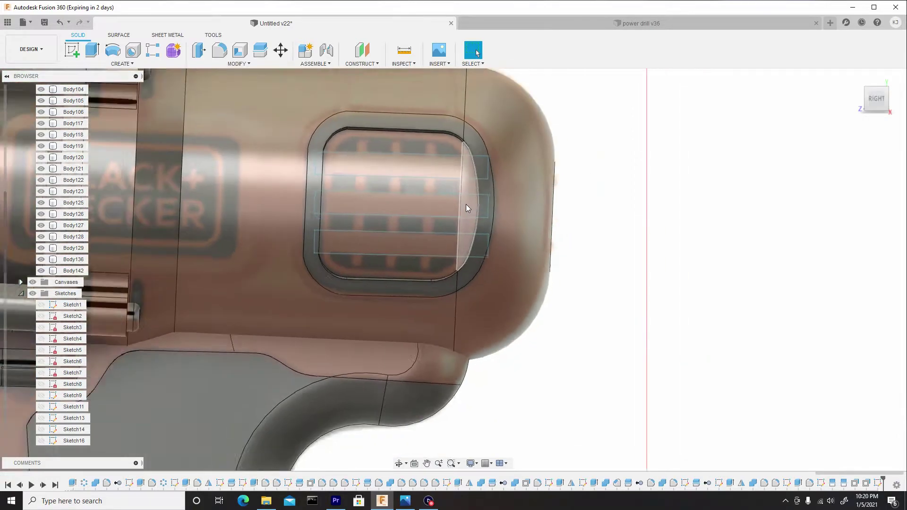
scroll(466, 208, "down", 3)
middle_click_drag(480, 144, 512, 98, "shift")
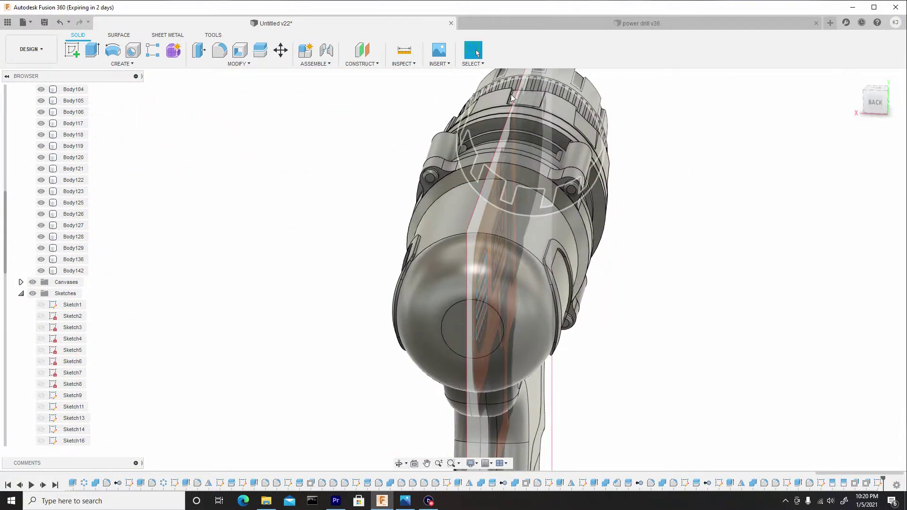
middle_click_drag(489, 203, 564, 281, "shift")
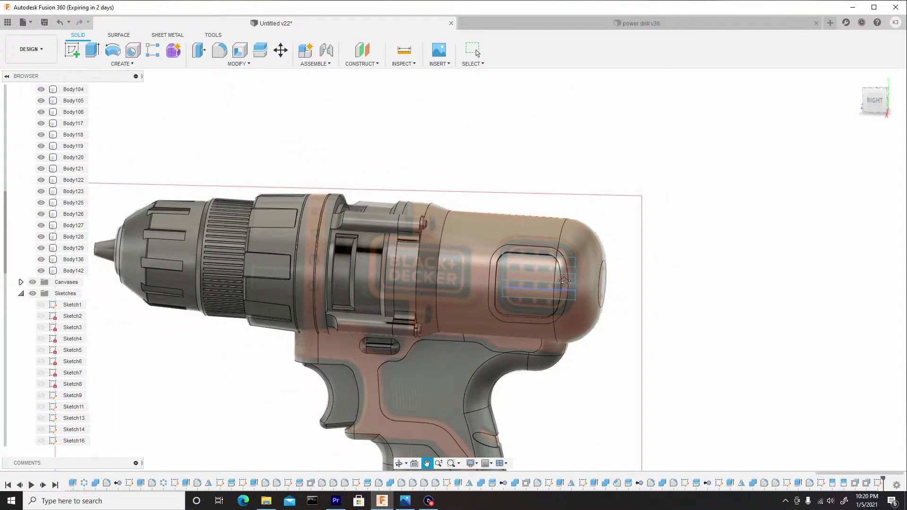
scroll(534, 186, "up", 4)
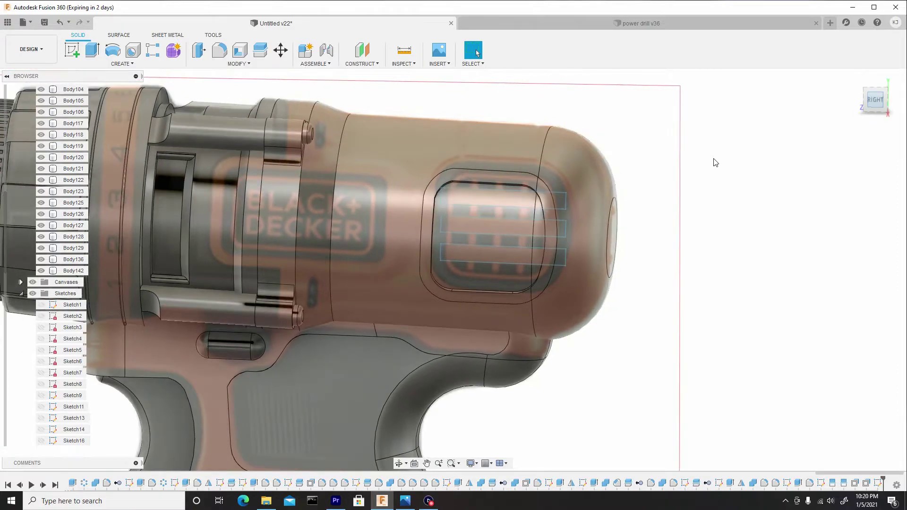
scroll(495, 211, "up", 3)
left_click(236, 63)
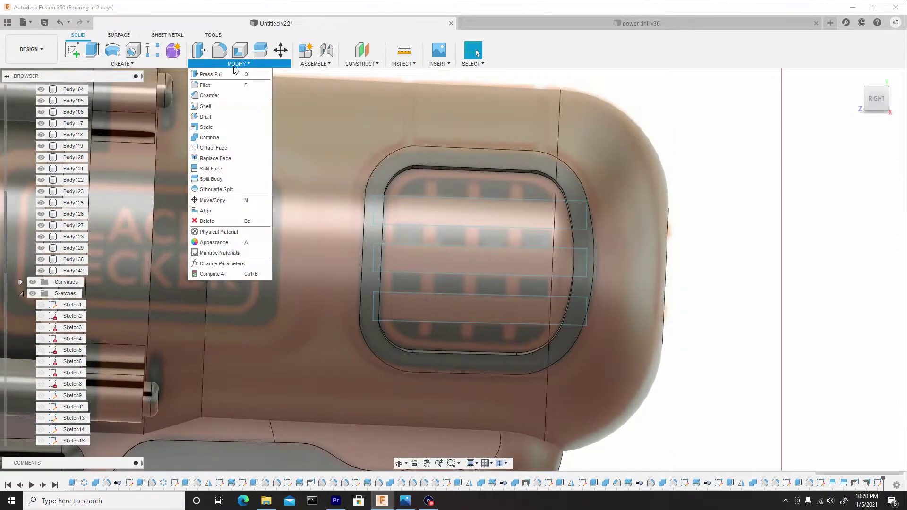
left_click(225, 169)
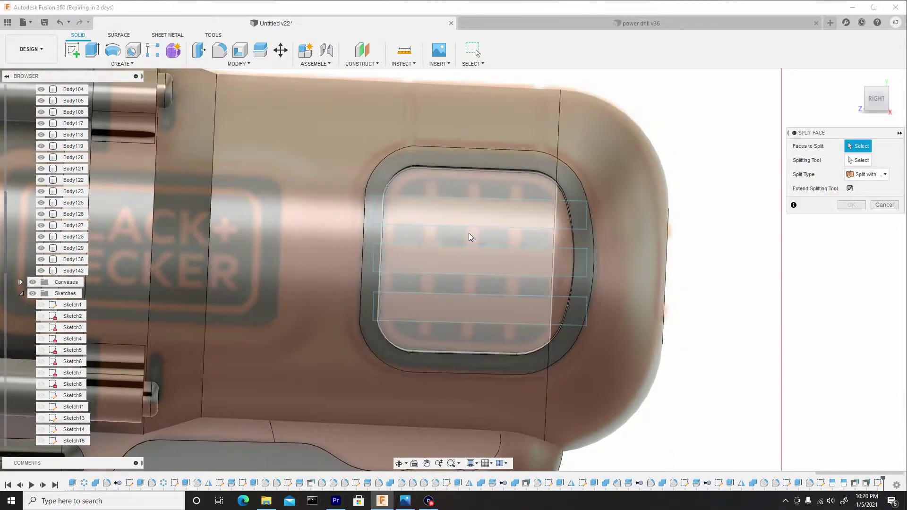
left_click(462, 236)
left_click(568, 237)
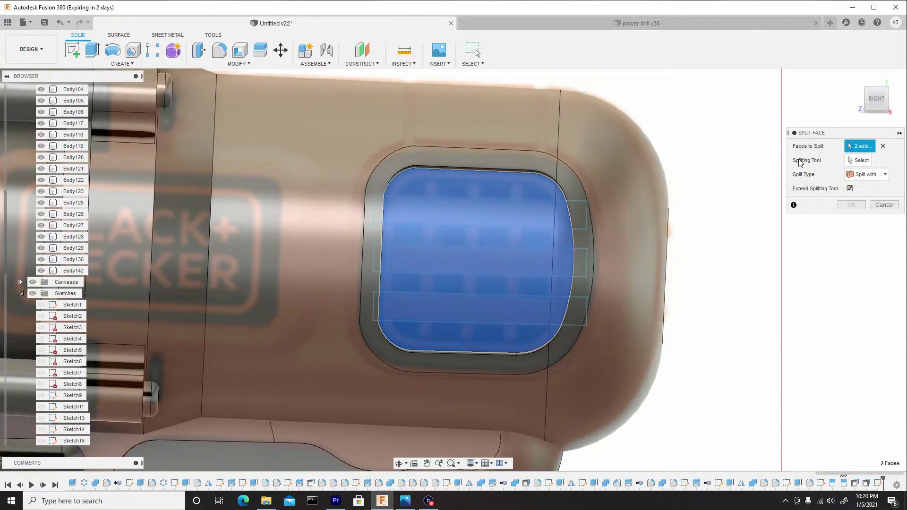
left_click(858, 160)
scroll(495, 223, "up", 5)
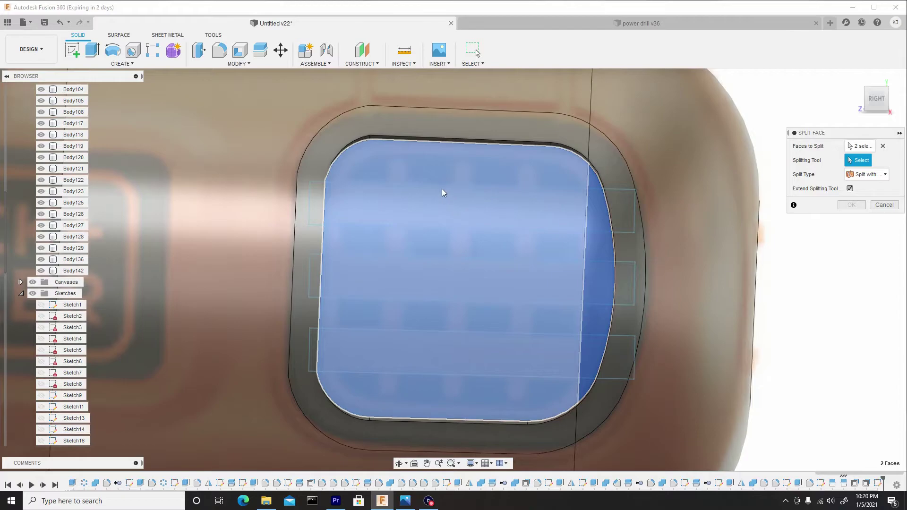
left_click(442, 186)
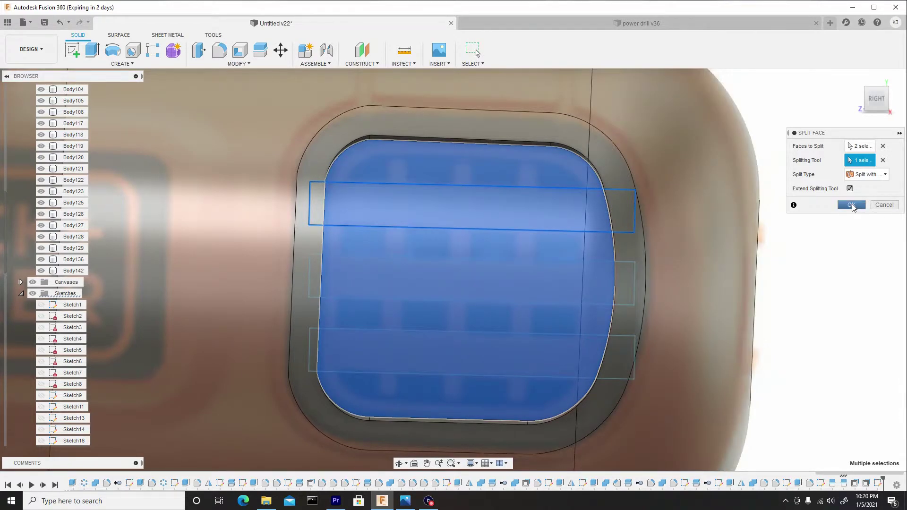
left_click(852, 204)
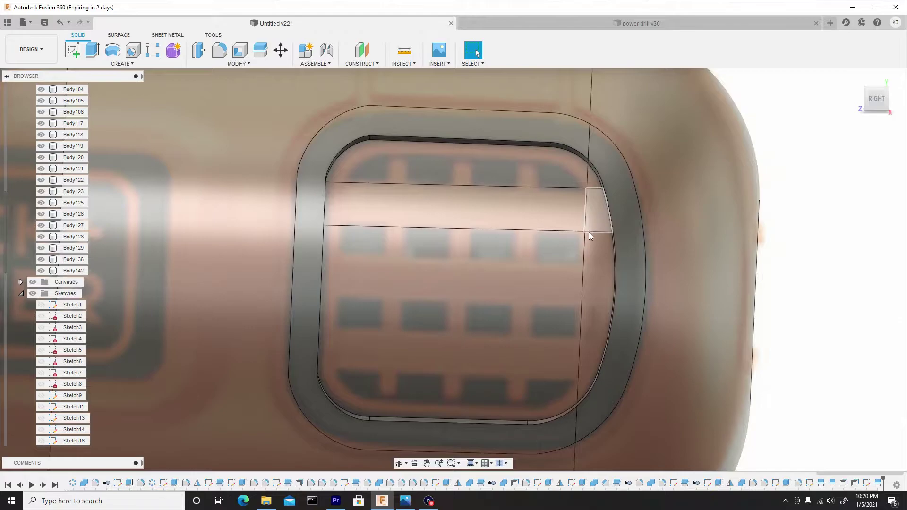
Show the strip sketch again and split the two inner recess faces below the first strip with the middle sketched rectangle
scroll(614, 274, "down", 4)
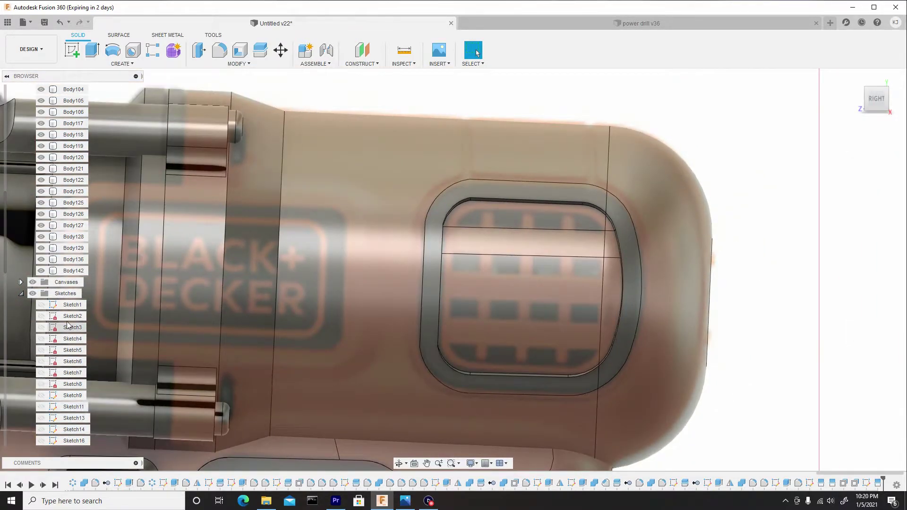
scroll(36, 293, "down", 5)
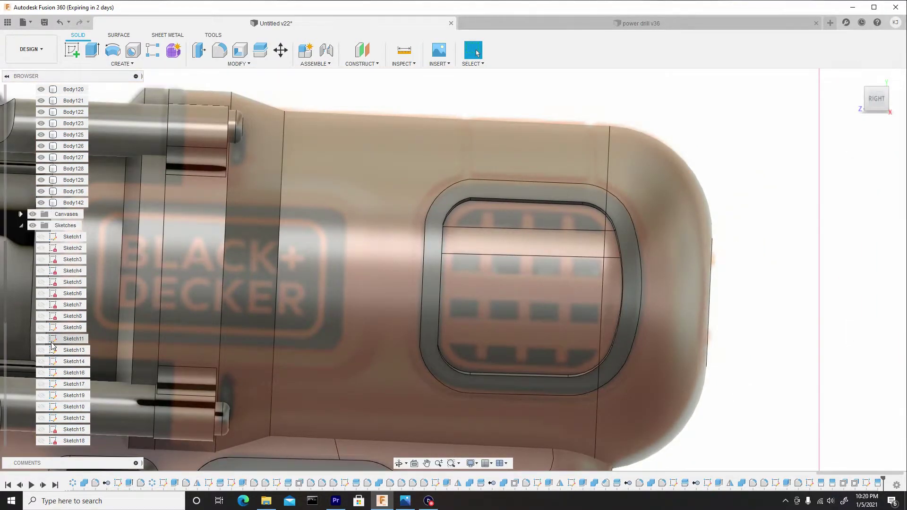
left_click(42, 441)
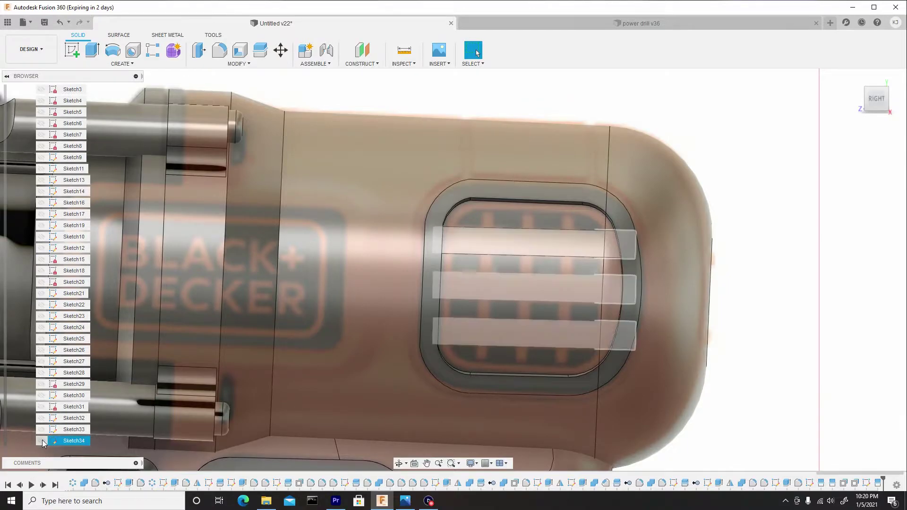
right_click(750, 274)
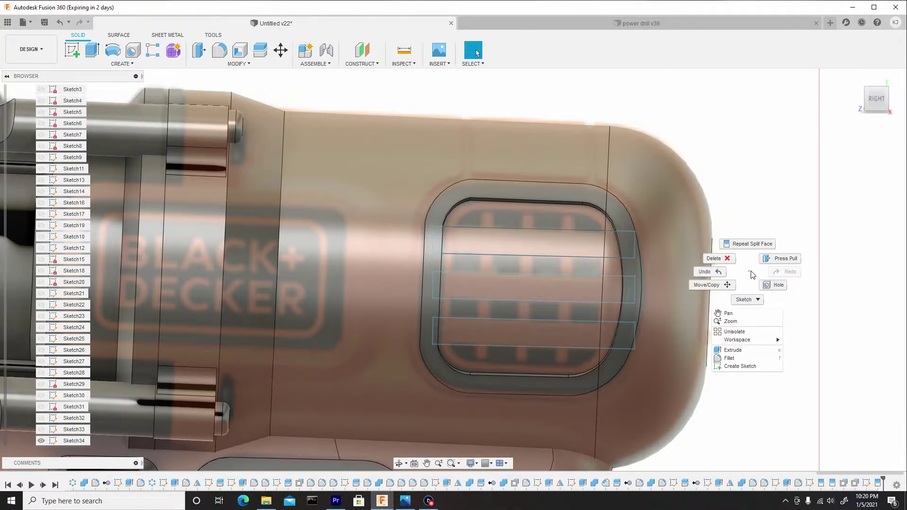
left_click(747, 243)
scroll(520, 279, "up", 4)
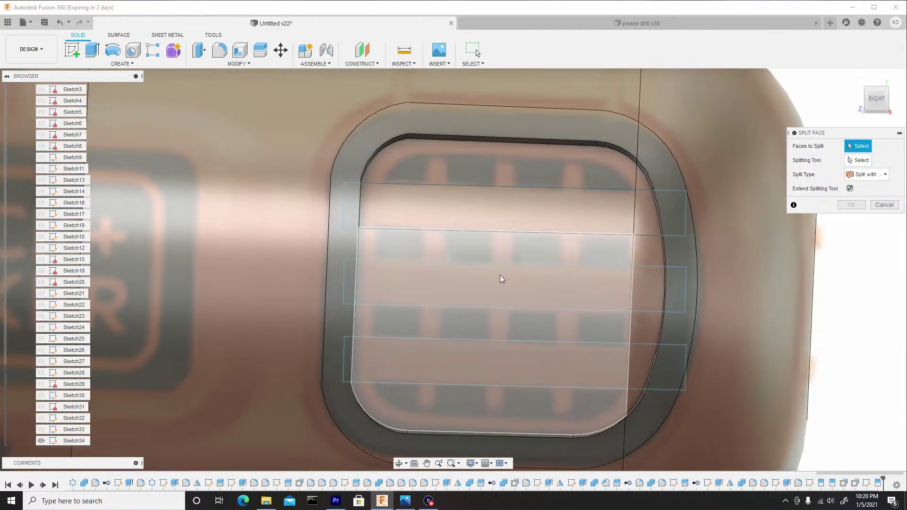
left_click(493, 276)
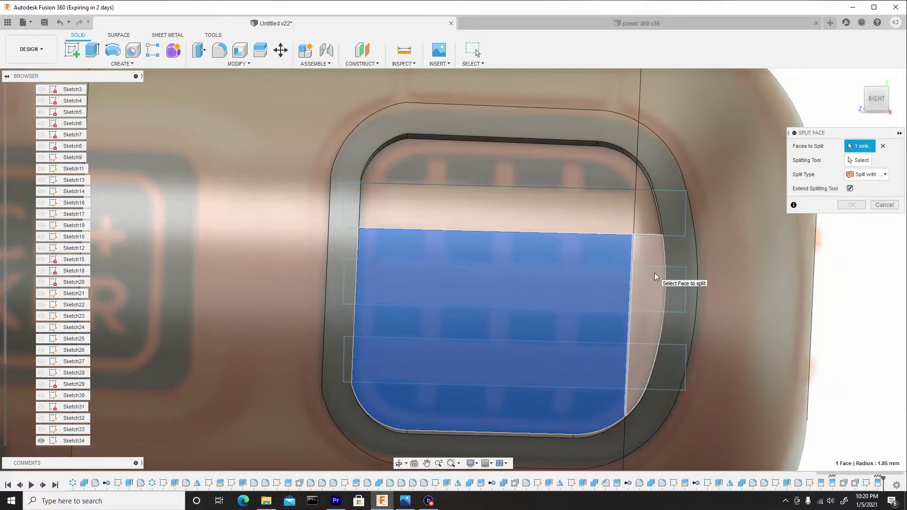
left_click(655, 275)
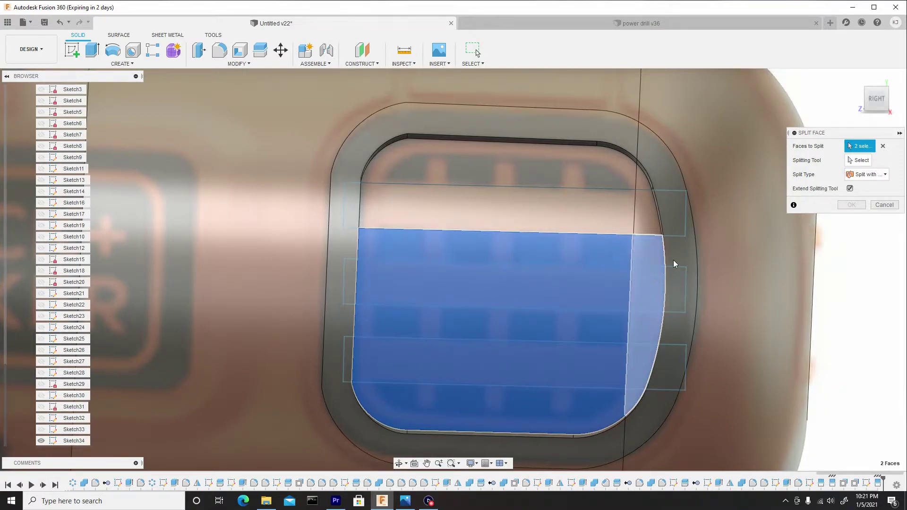
left_click(853, 161)
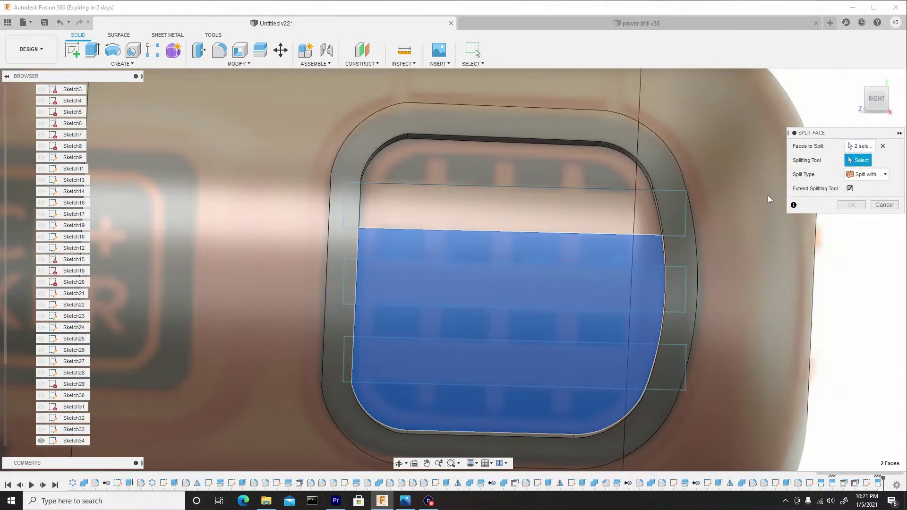
left_click(566, 267)
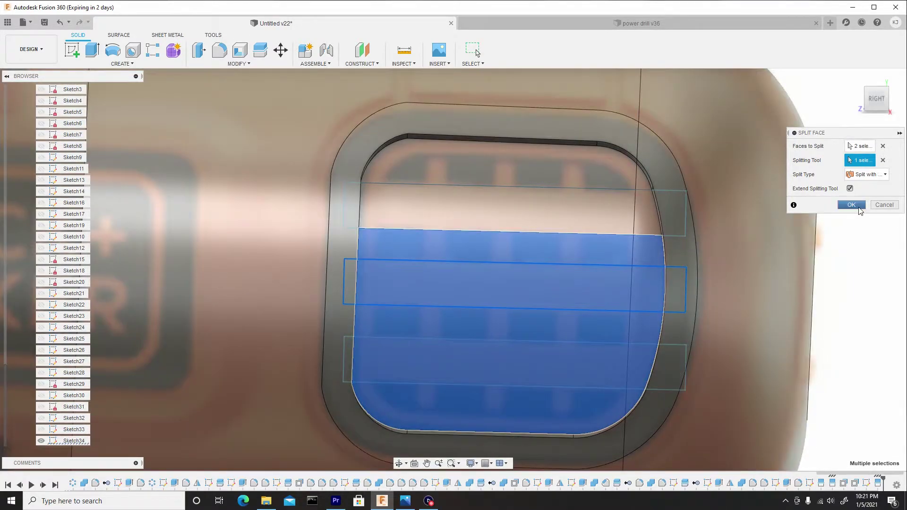
left_click(851, 205)
Split the two remaining lower recess faces with the lowest sketched rectangle, and hide the strip sketch
middle_click_drag(816, 331, 652, 249)
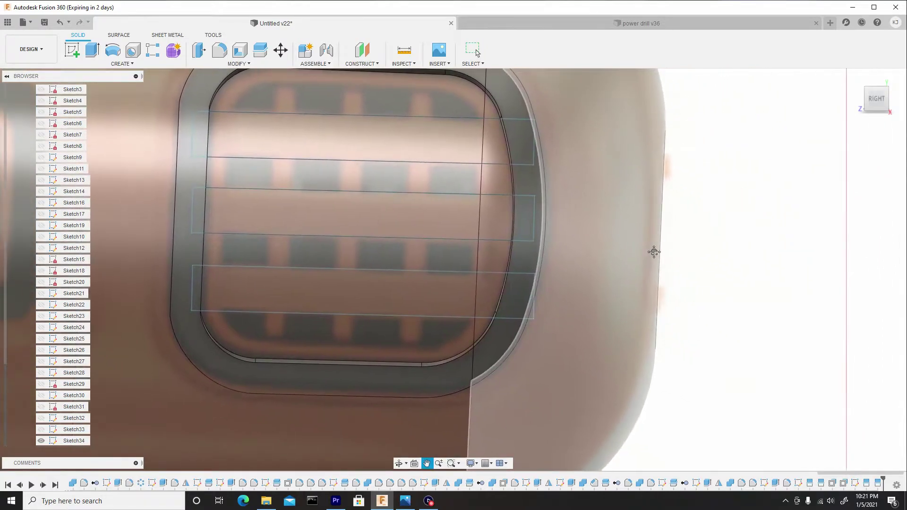
right_click(735, 273)
left_click(734, 242)
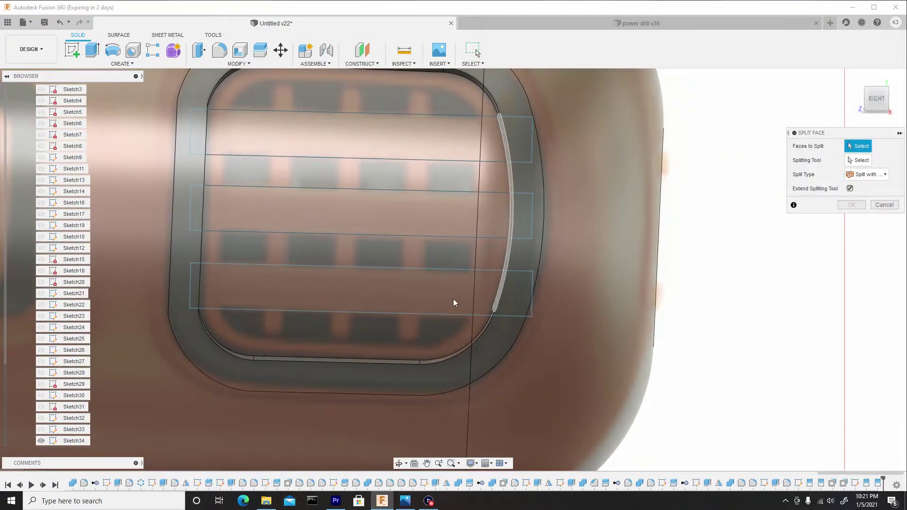
left_click(387, 310)
left_click(483, 291)
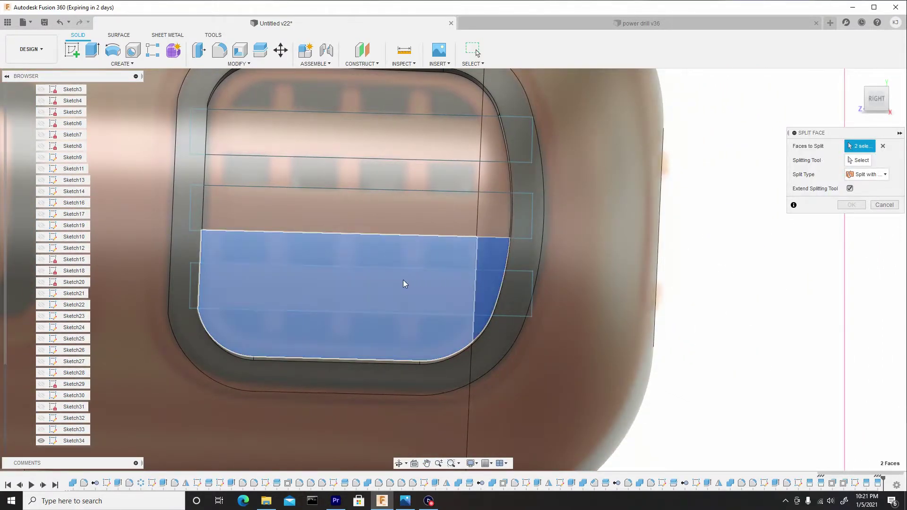
left_click(859, 160)
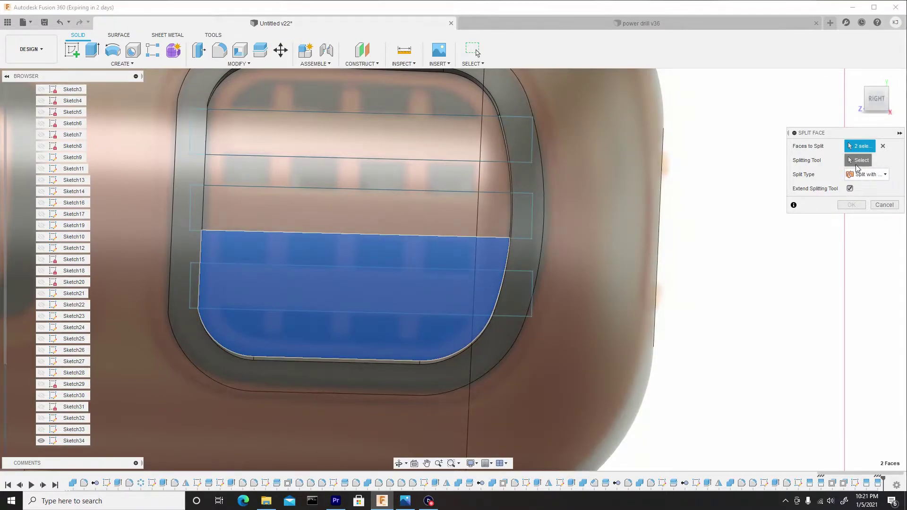
left_click(423, 270)
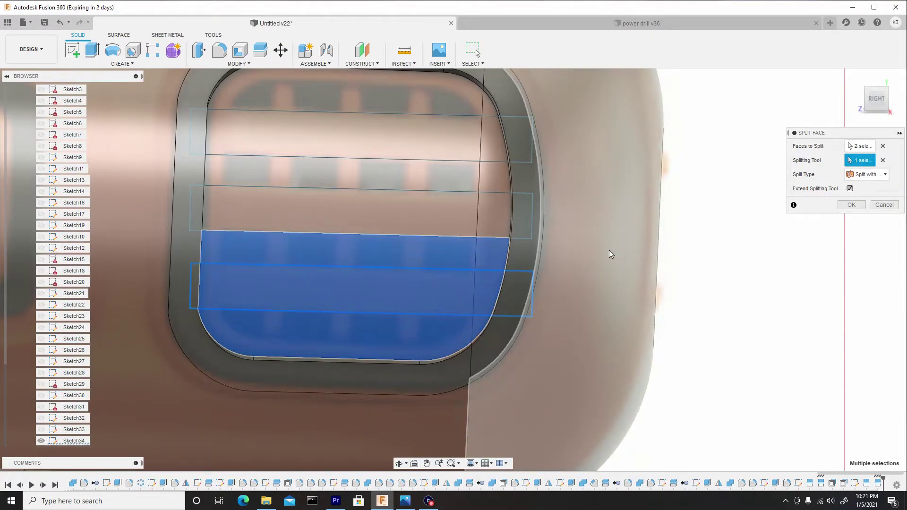
left_click(852, 206)
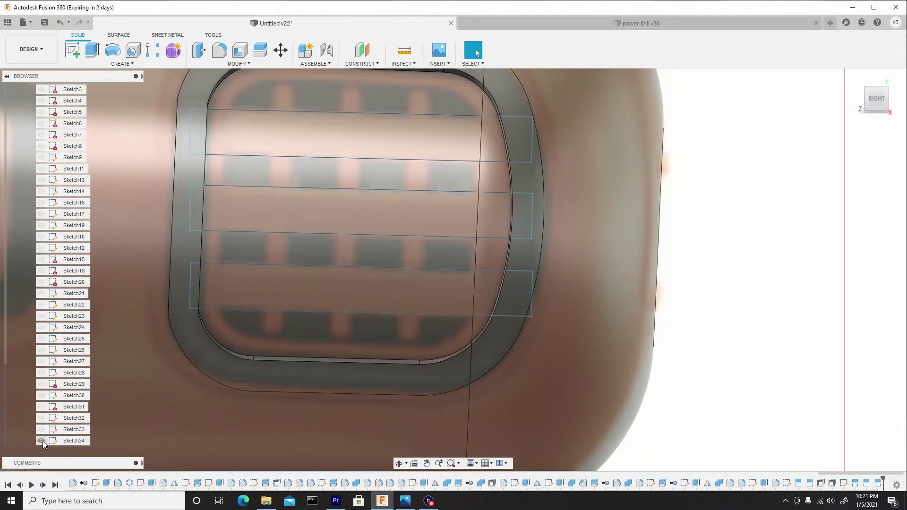
left_click(41, 441)
scroll(235, 358, "down", 5)
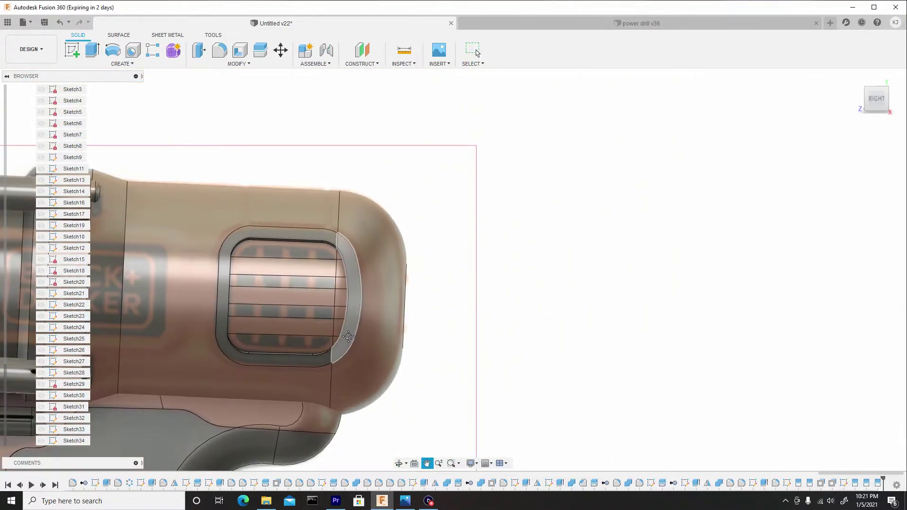
key("Escape")
Offset the six faces forming the three horizontal strips in the vent recess outward by about 0.031 mm
scroll(494, 302, "up", 5)
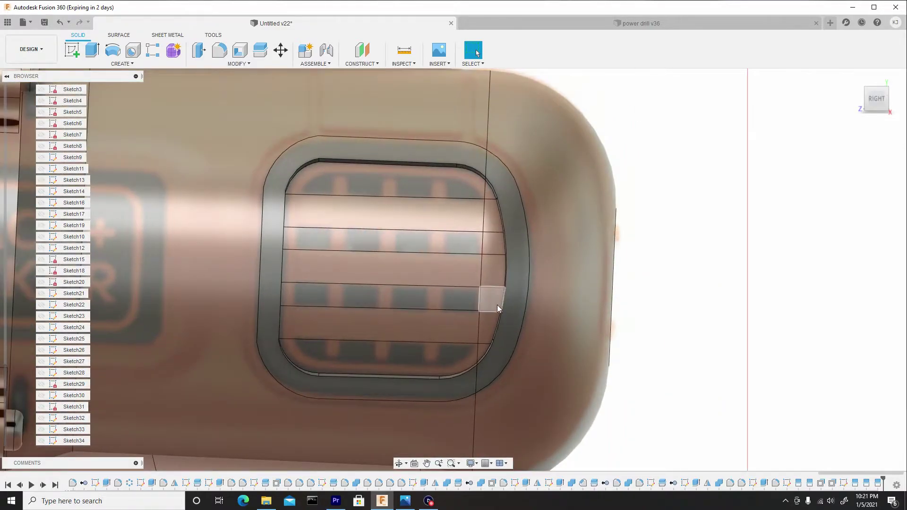
scroll(496, 304, "down", 2)
middle_click_drag(489, 298, 425, 216, "shift")
scroll(439, 213, "up", 3)
middle_click_drag(415, 279, 503, 269, "shift")
left_click(489, 211)
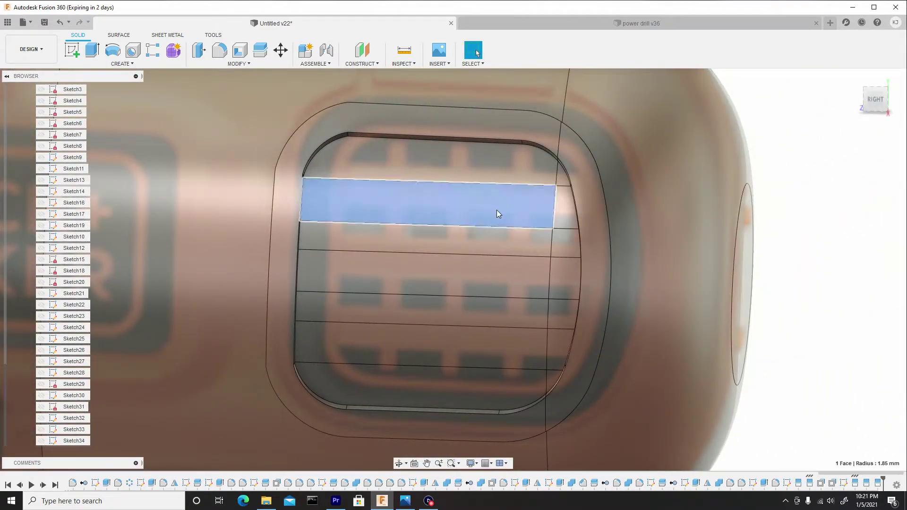
left_click(569, 216)
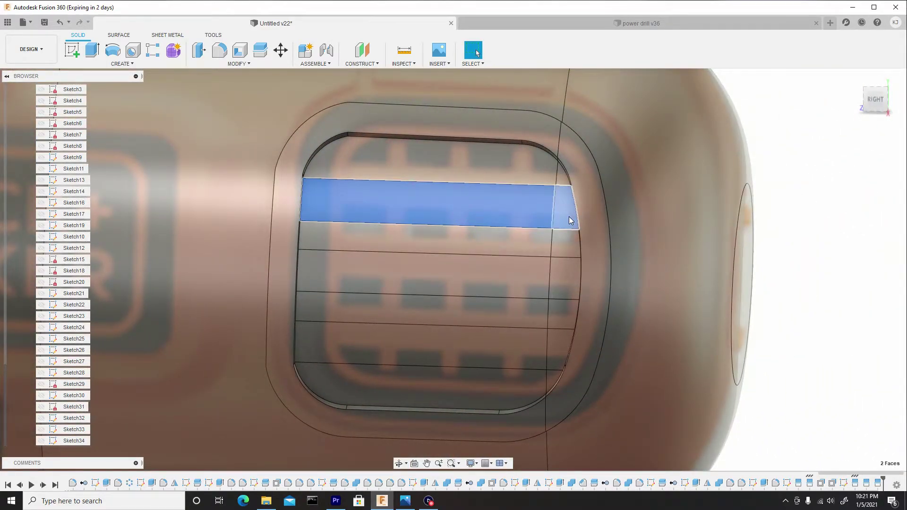
left_click(486, 285)
left_click(554, 276)
left_click(534, 330)
left_click(555, 336)
middle_click_drag(542, 326, 439, 242, "shift")
right_click(439, 242)
left_click(475, 229)
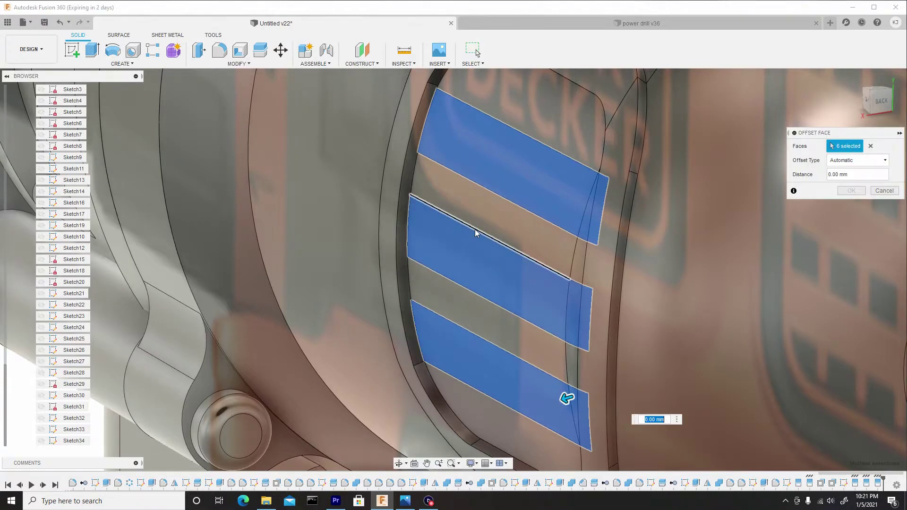
left_click_drag(567, 399, 547, 399)
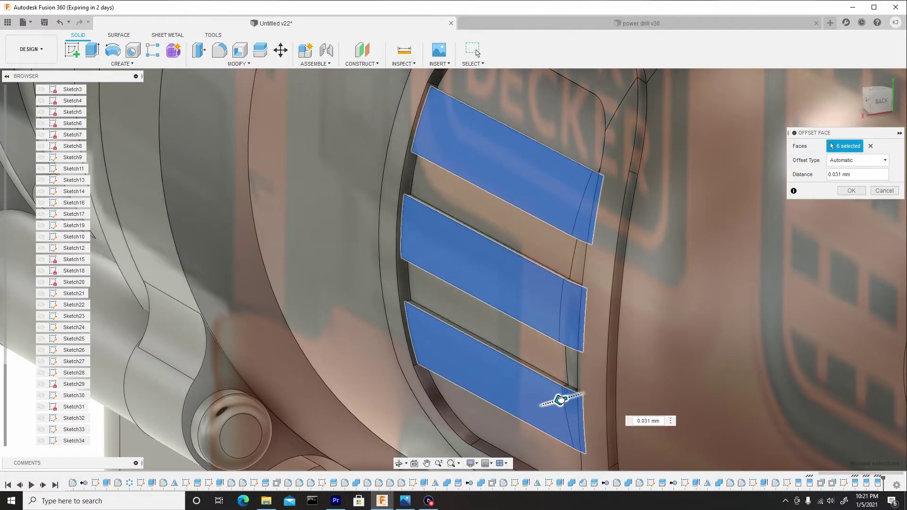
scroll(479, 397, "up", 3)
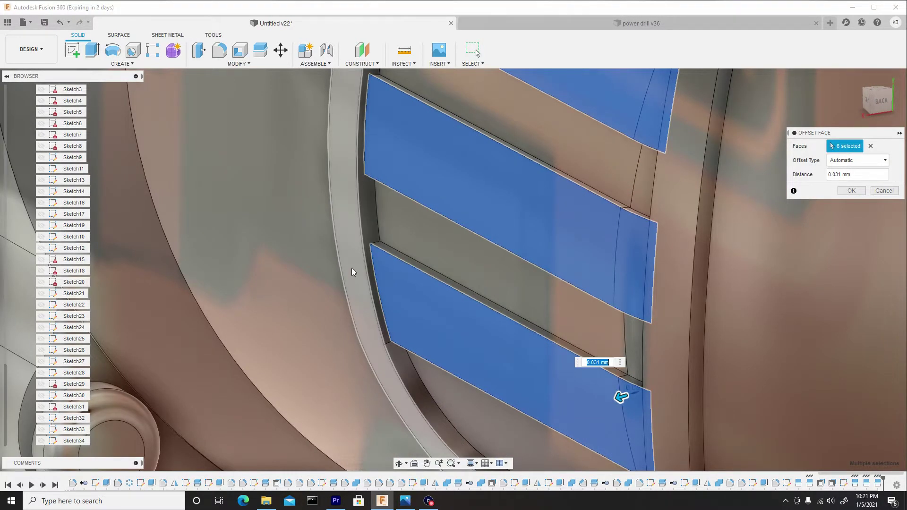
scroll(389, 271, "down", 3)
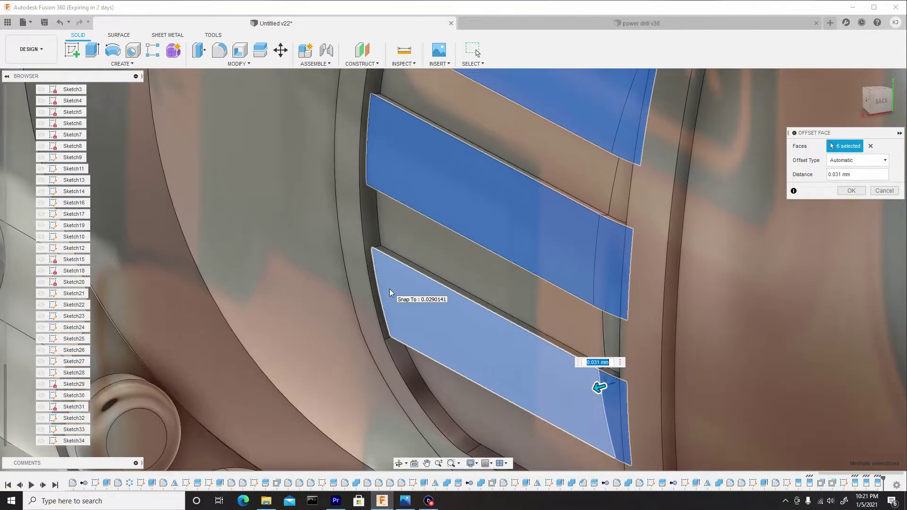
scroll(391, 291, "down", 3)
left_click_drag(505, 347, 506, 346)
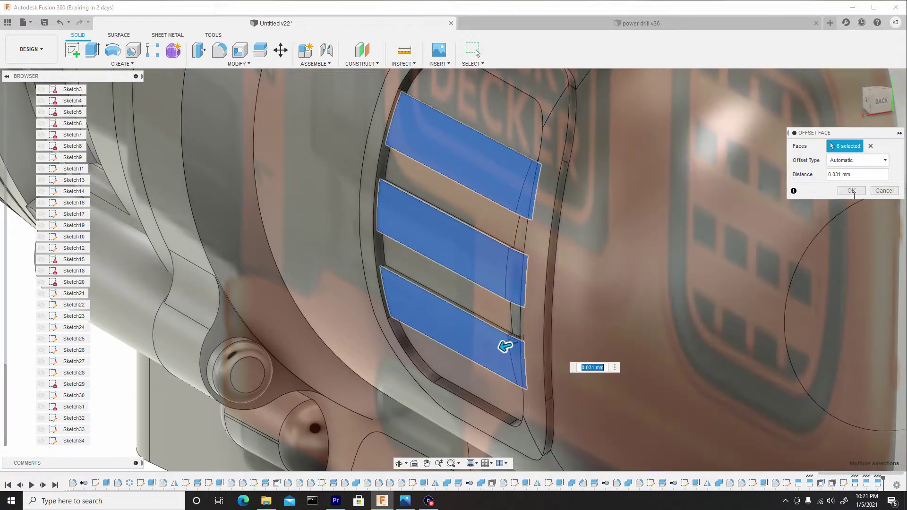
key("Return")
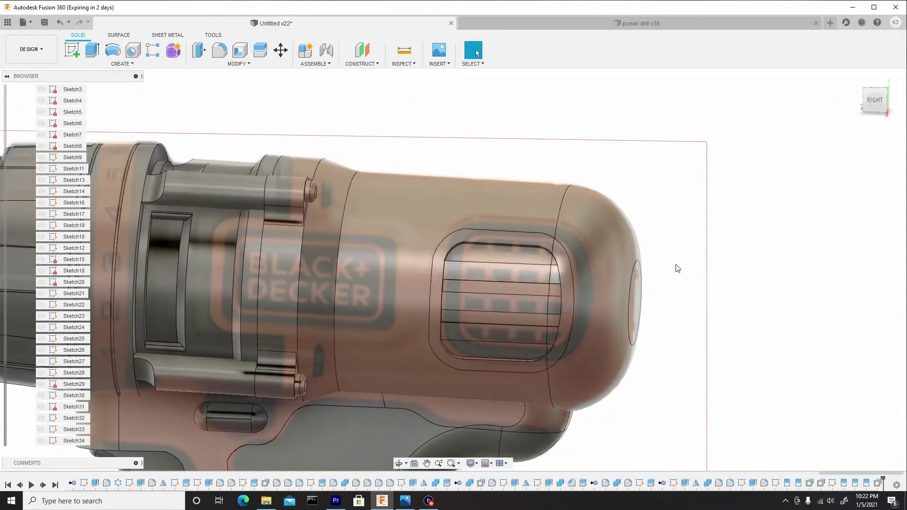
Start a new sketch on the side plane and draw a narrow upright rectangle over the gap between the first two vent columns
scroll(509, 305, "up", 5)
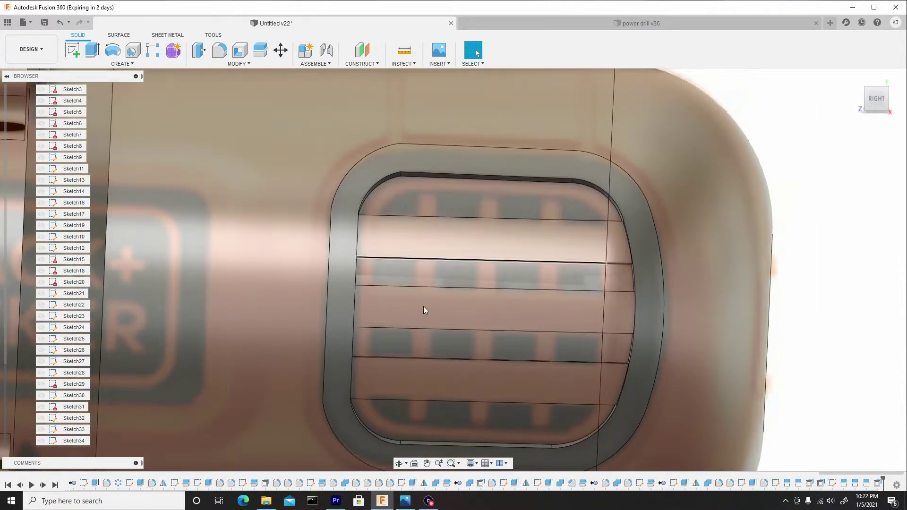
scroll(508, 305, "down", 3)
scroll(501, 299, "down", 3)
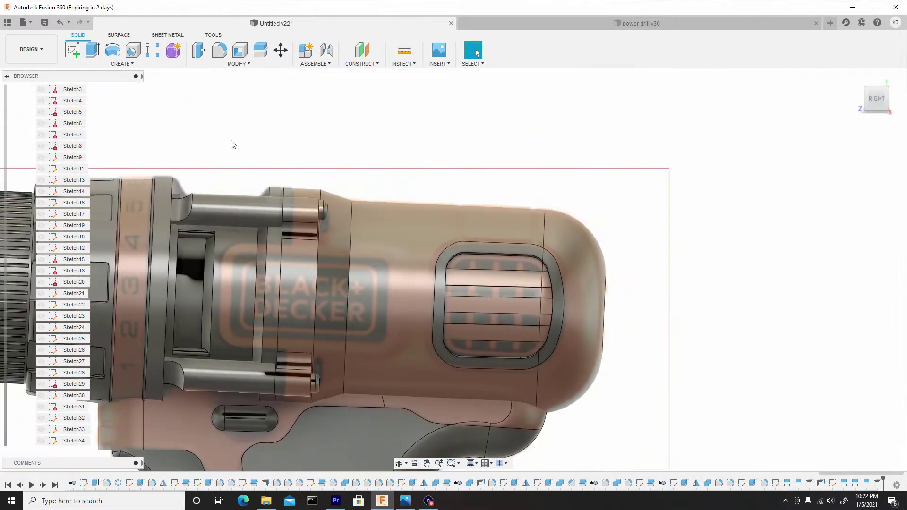
left_click(80, 57)
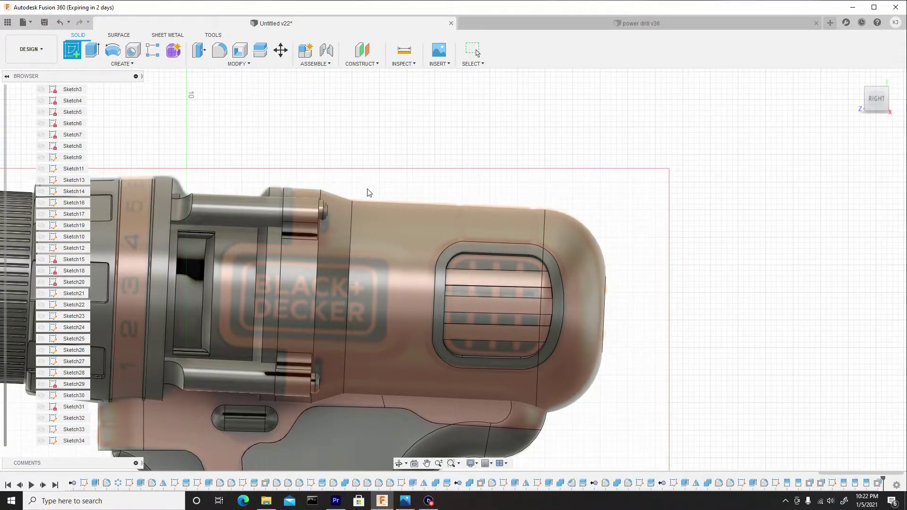
left_click(515, 140)
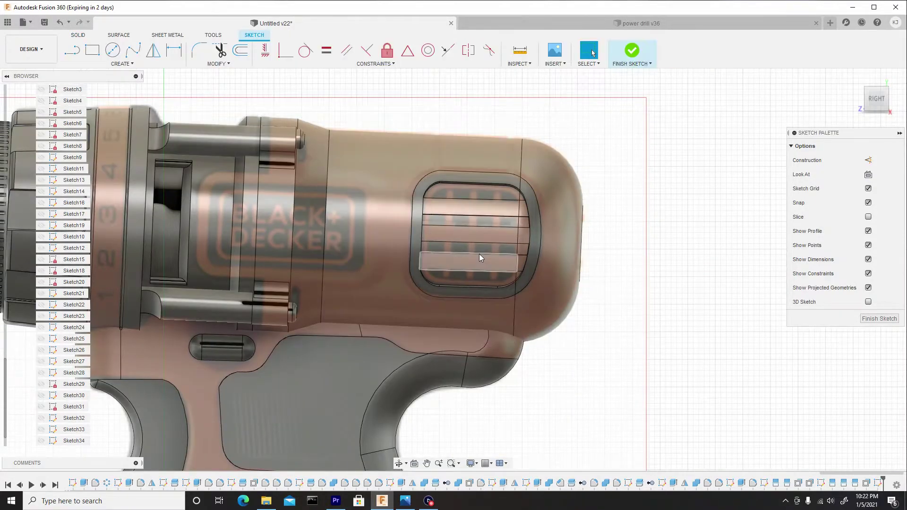
scroll(479, 254, "up", 3)
left_click(92, 50)
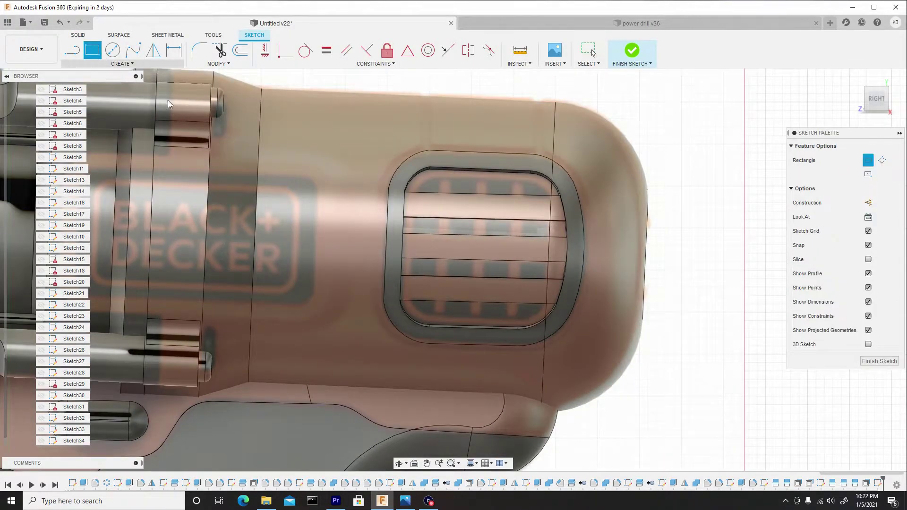
left_click(435, 157)
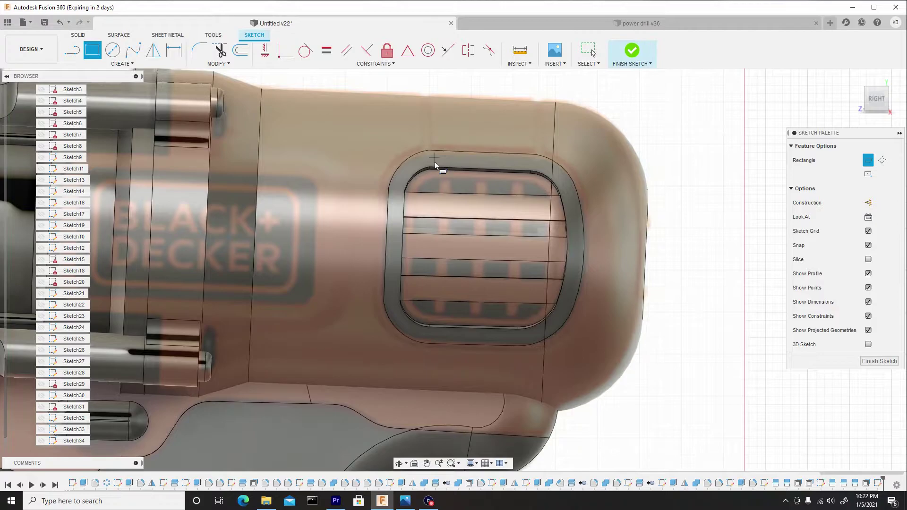
left_click(444, 339)
right_click(446, 305)
left_click(482, 310)
Rotate the narrow upright rectangle by -1.3 degrees and shift it over the first vertical bar in the reference image
scroll(447, 229, "up", 4)
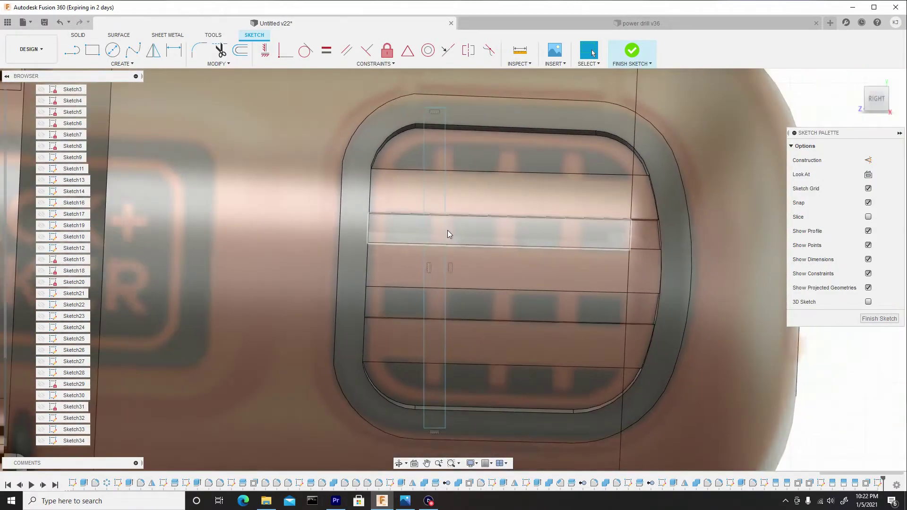
scroll(447, 231, "down", 2)
double_click(445, 231)
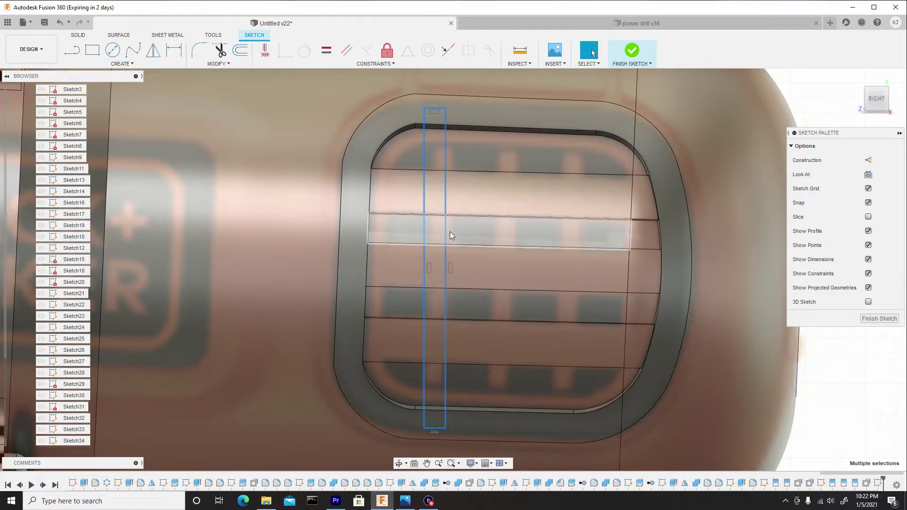
right_click(447, 230)
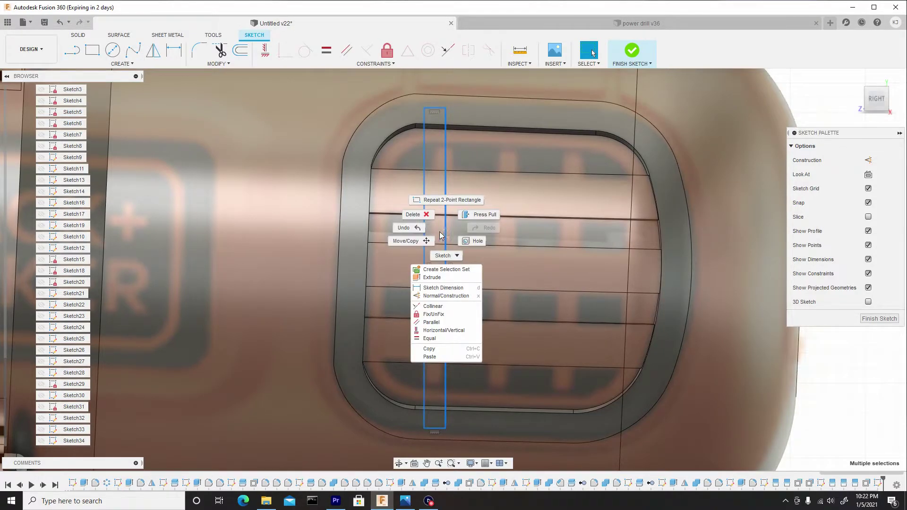
left_click(425, 243)
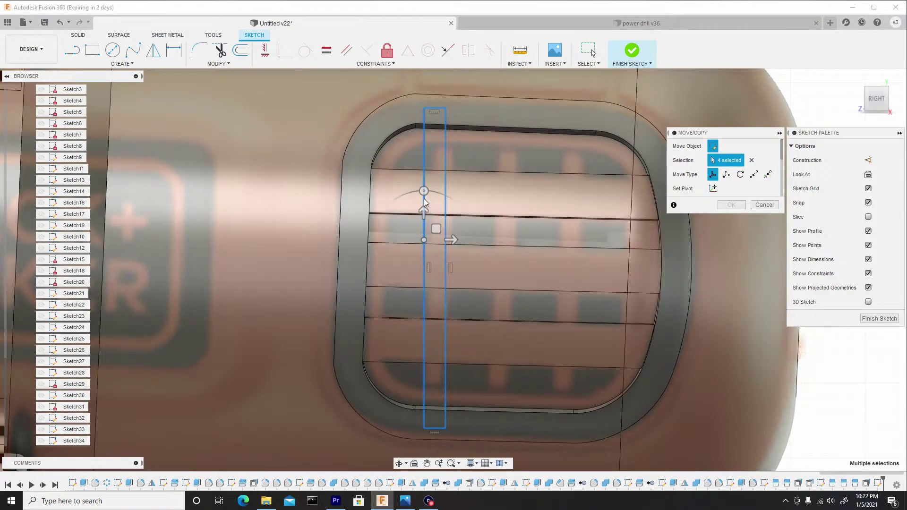
left_click_drag(424, 191, 426, 190)
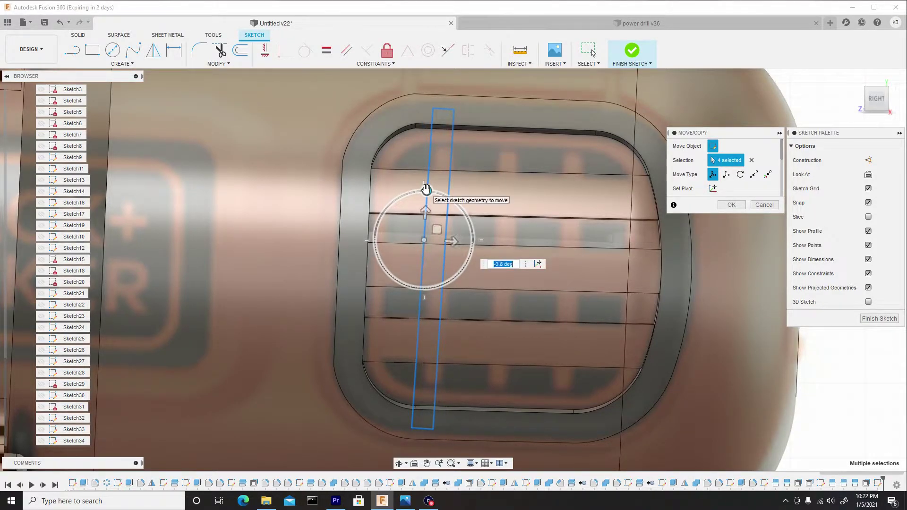
key("BackSpace")
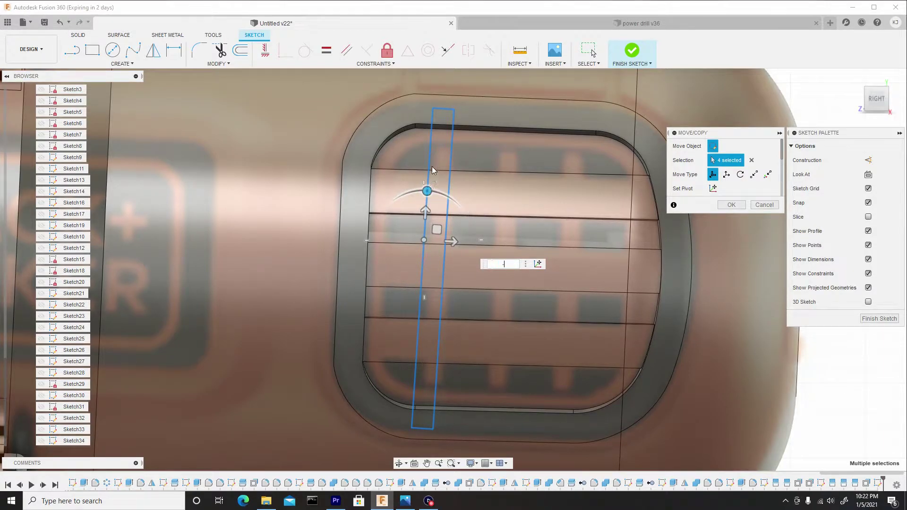
type("-1.")
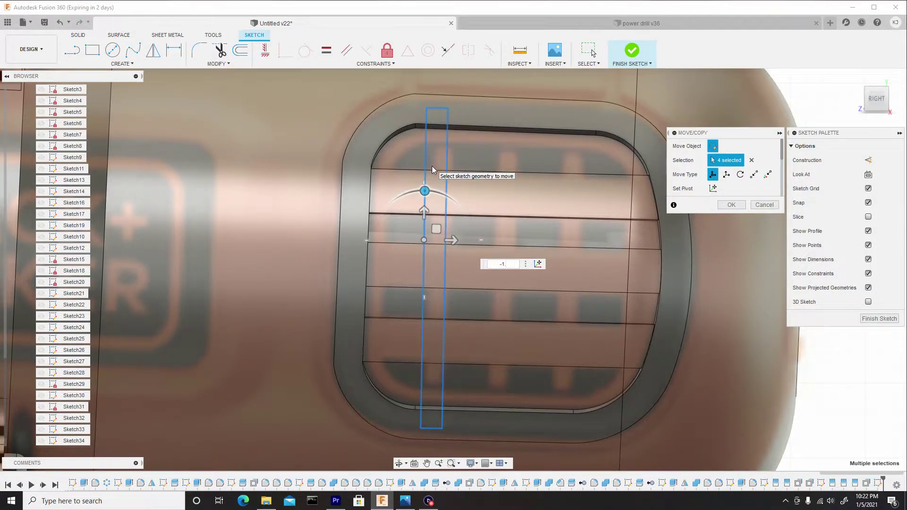
type("3")
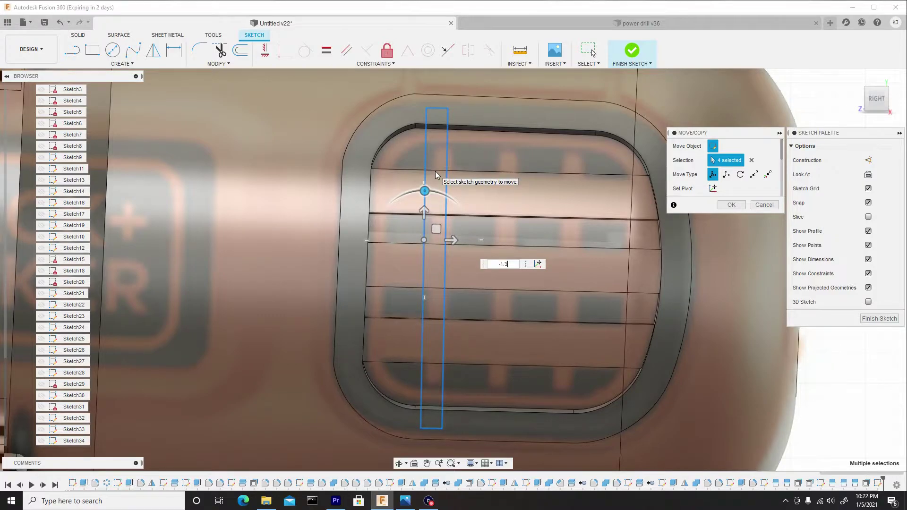
left_click(728, 206)
mouse_move(445, 237)
left_mouse_down()
mouse_move(454, 238)
mouse_move(433, 233)
left_mouse_up()
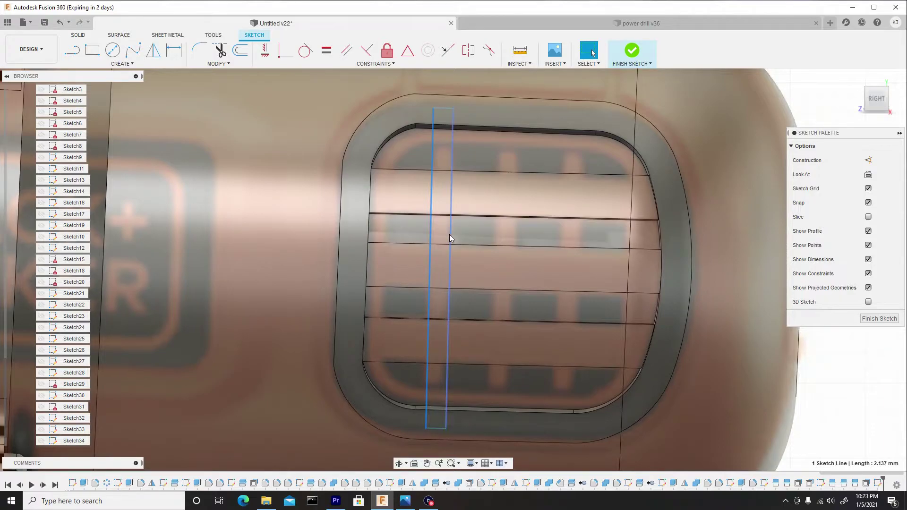
Copy the slanted rectangle and move the copy sideways onto the second vertical bar of the vent in the reference image
left_click(450, 234, "shift")
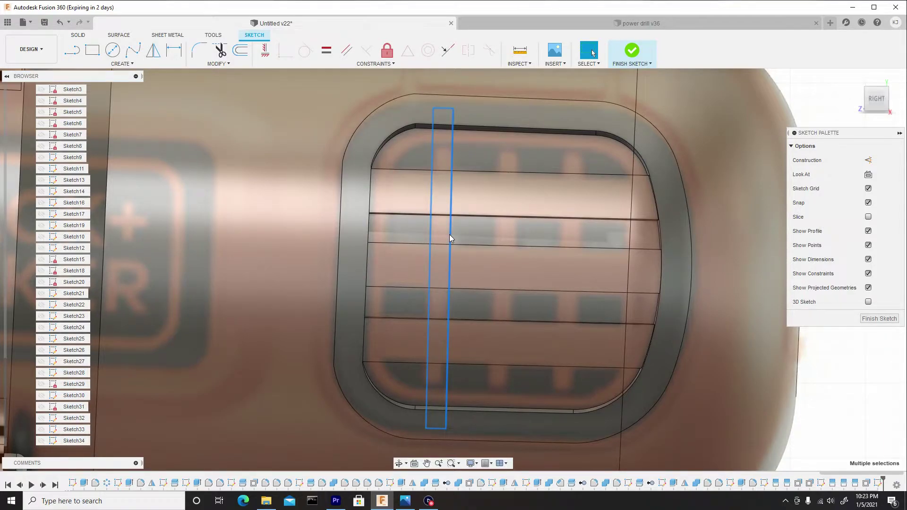
key("m")
left_click_drag(455, 275, 519, 276)
right_click(492, 219)
left_click(518, 232)
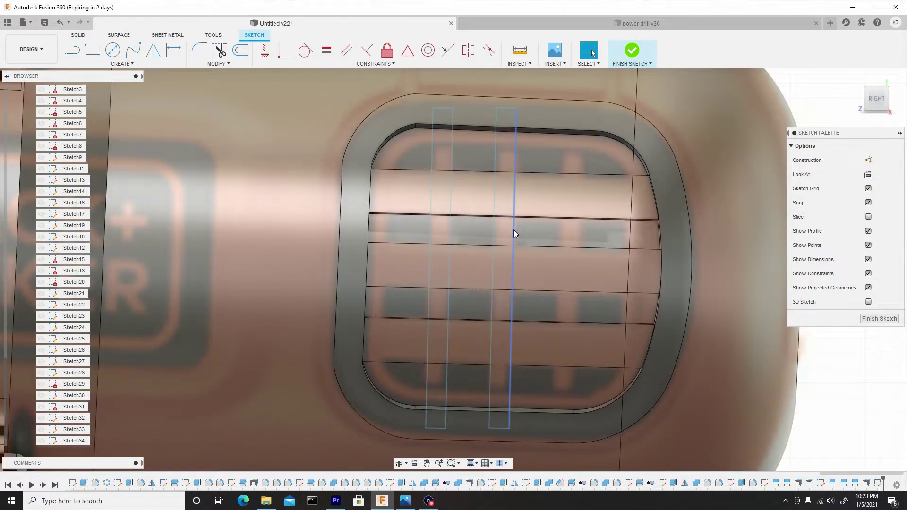
Place another copy of the slanted rectangle about 0.938 mm from the first, over the third vertical bar, and finish the sketch
key("m")
mouse_move(457, 264)
left_mouse_down()
mouse_move(523, 266)
mouse_move(598, 284)
left_mouse_up()
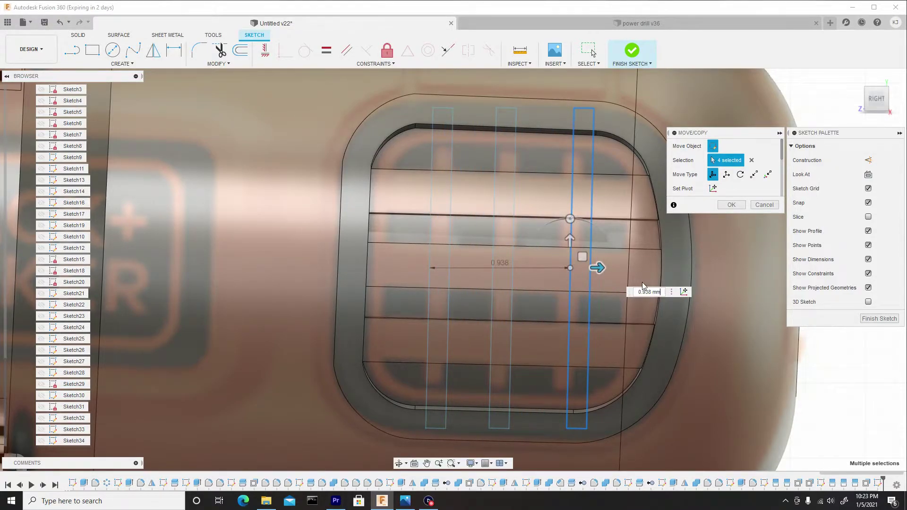
left_click(730, 206)
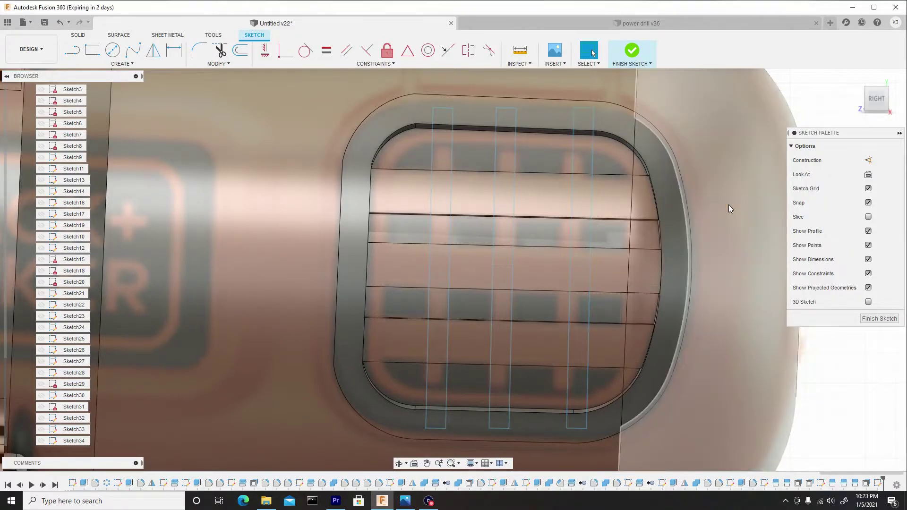
scroll(620, 236, "down", 2)
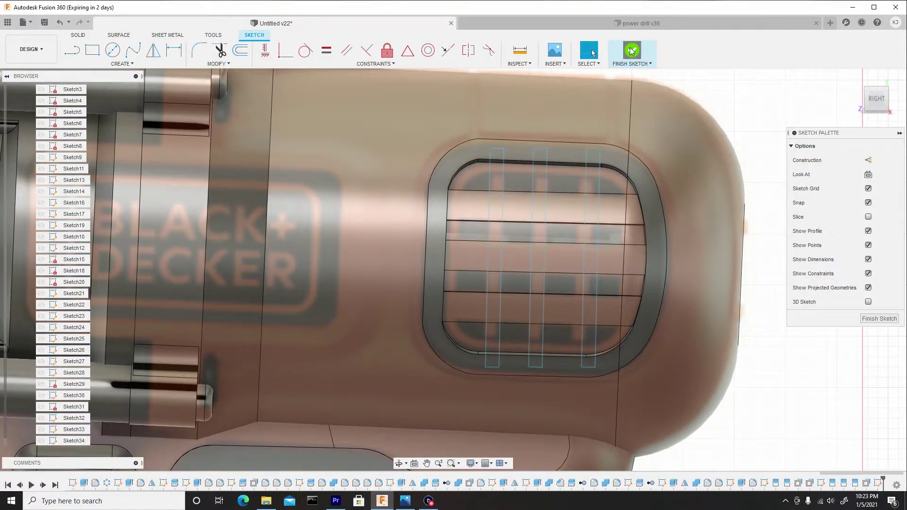
left_click(630, 49)
Split the eight recessed faces between and around the horizontal strips with the first upright sketched rectangle
scroll(591, 208, "down", 4)
scroll(586, 200, "up", 3)
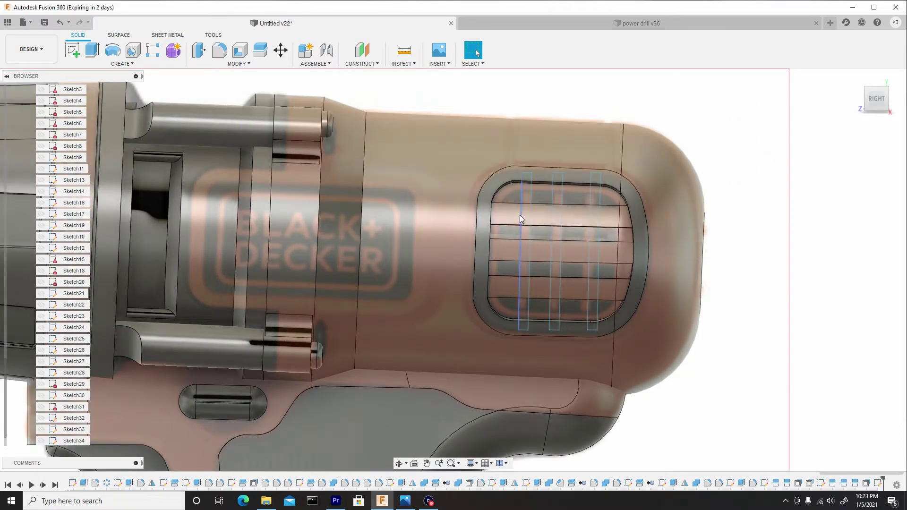
left_click(238, 63)
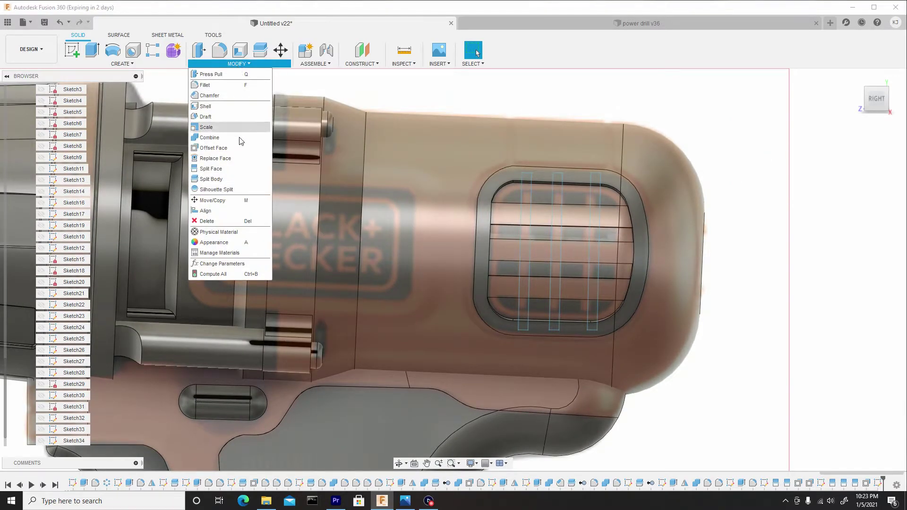
left_click(238, 169)
scroll(548, 208, "up", 2)
middle_click_drag(548, 206, 468, 182)
left_click(422, 164)
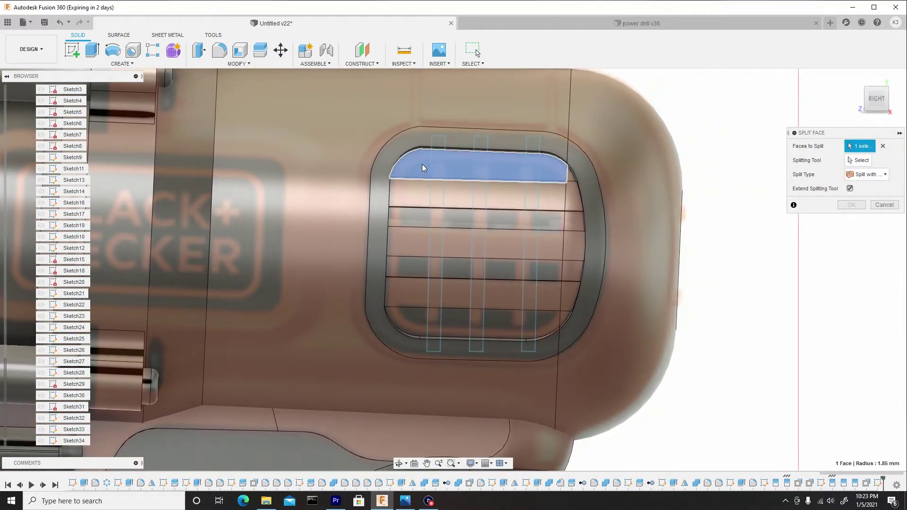
scroll(571, 166, "up", 3)
left_click(571, 182)
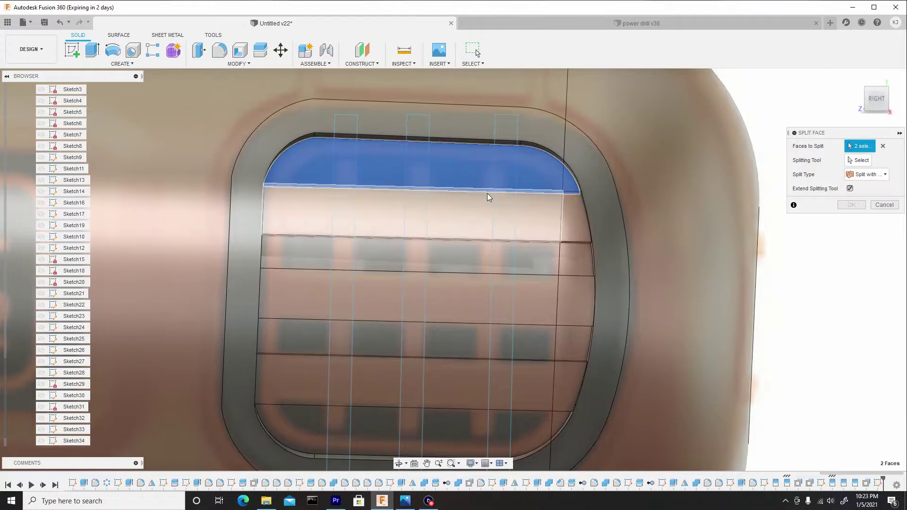
scroll(391, 240, "down", 5)
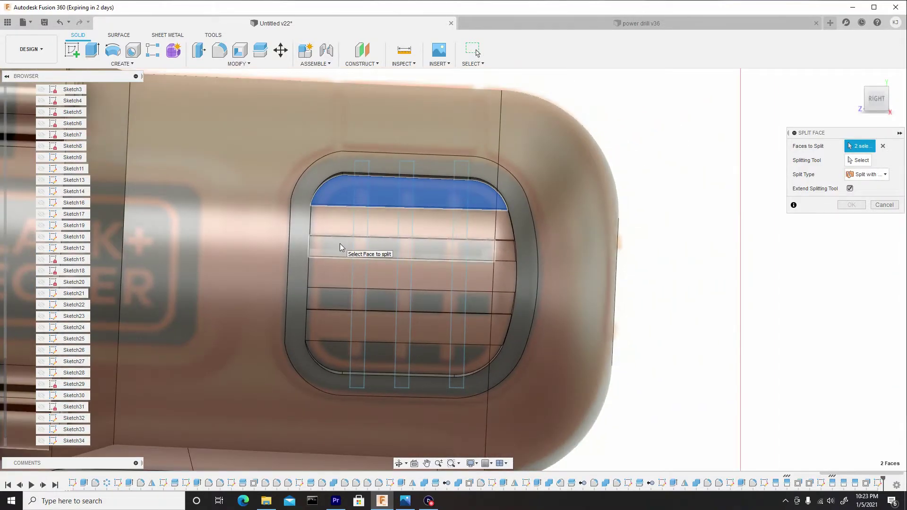
left_click(341, 244)
left_click(502, 251)
left_click(401, 302)
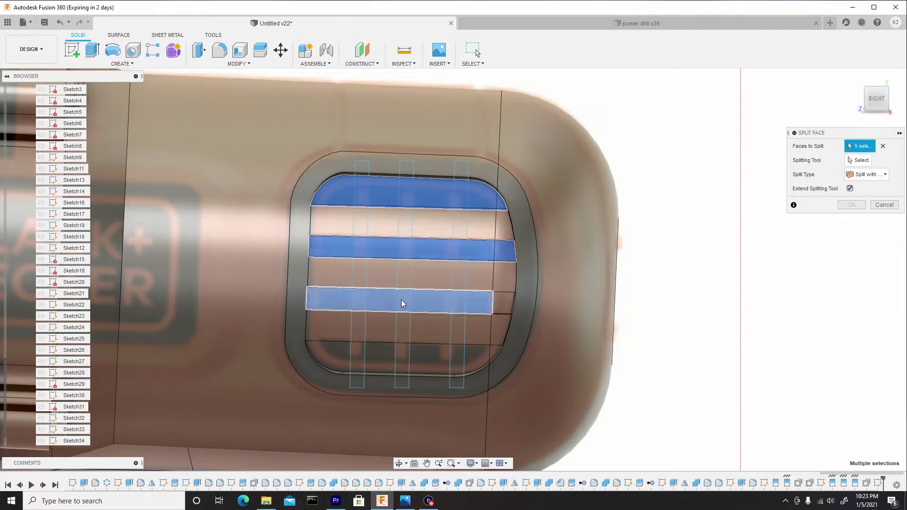
left_click(501, 302)
left_click(337, 357)
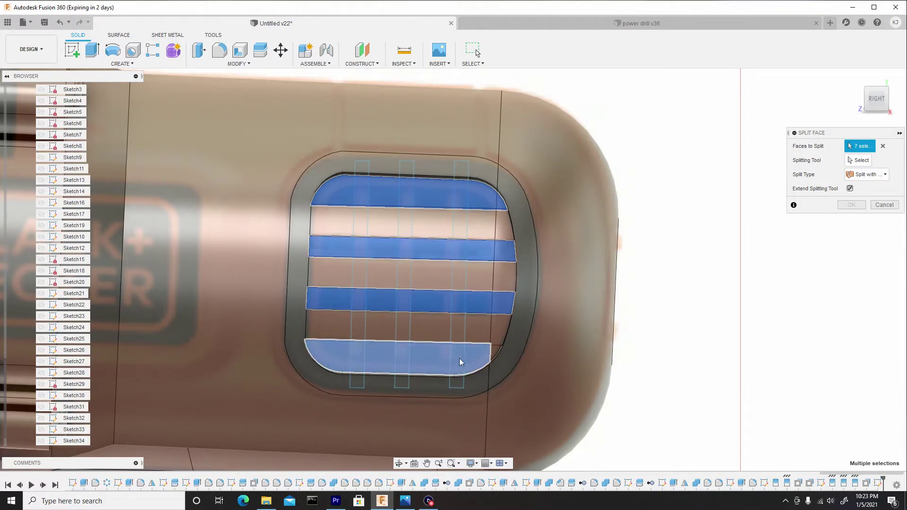
left_click(495, 352)
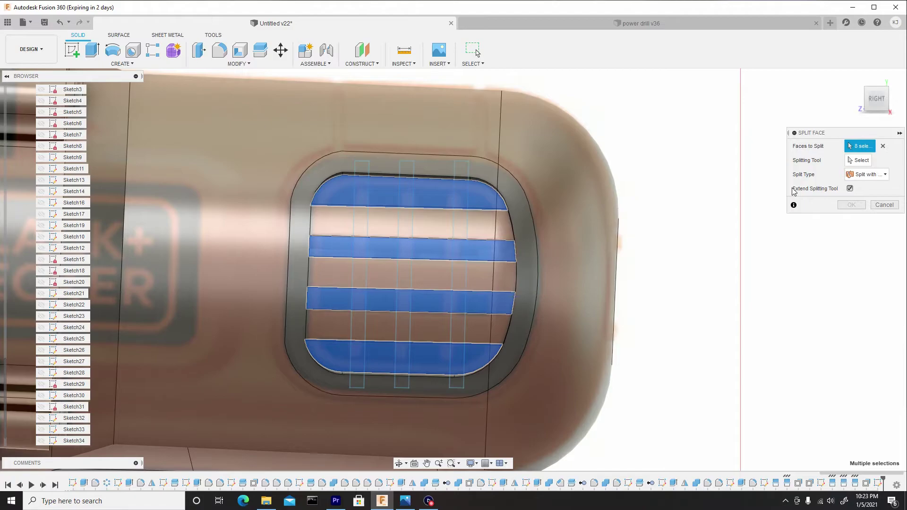
left_click(858, 160)
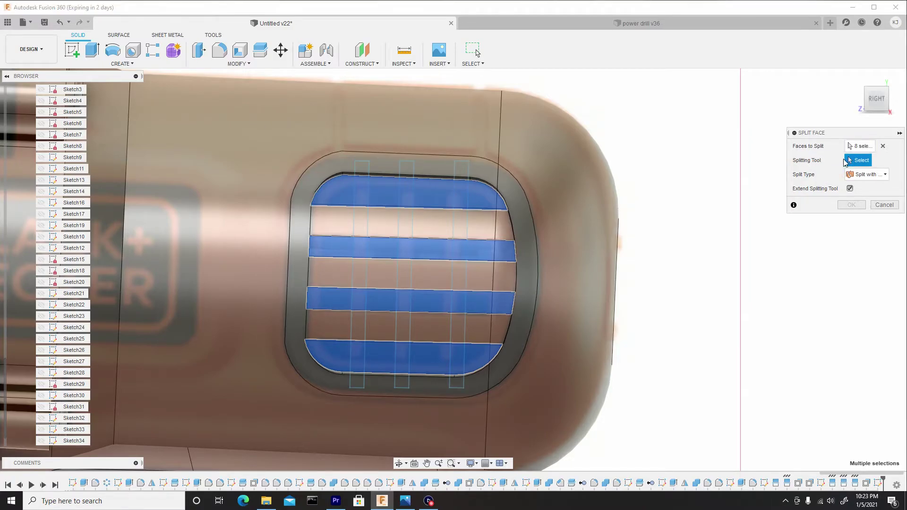
scroll(406, 174, "up", 4)
left_click(338, 209)
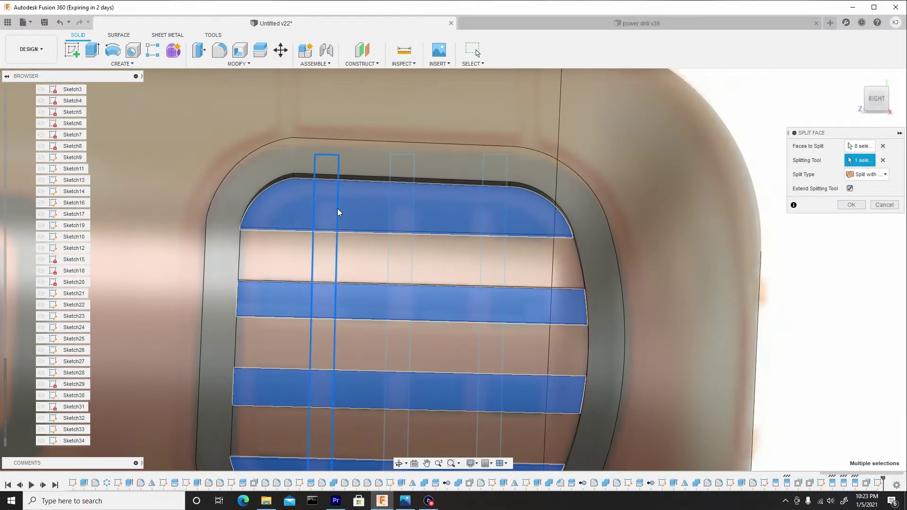
scroll(340, 213, "down", 4)
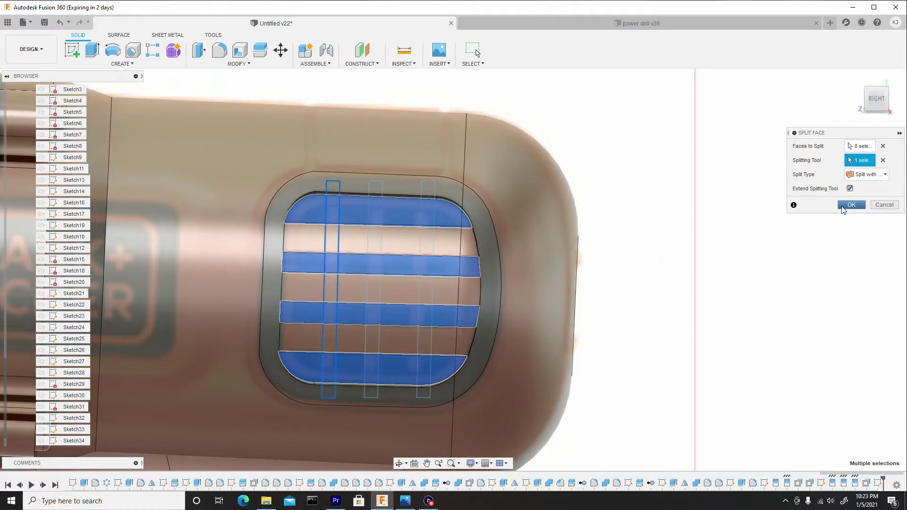
left_click(851, 205)
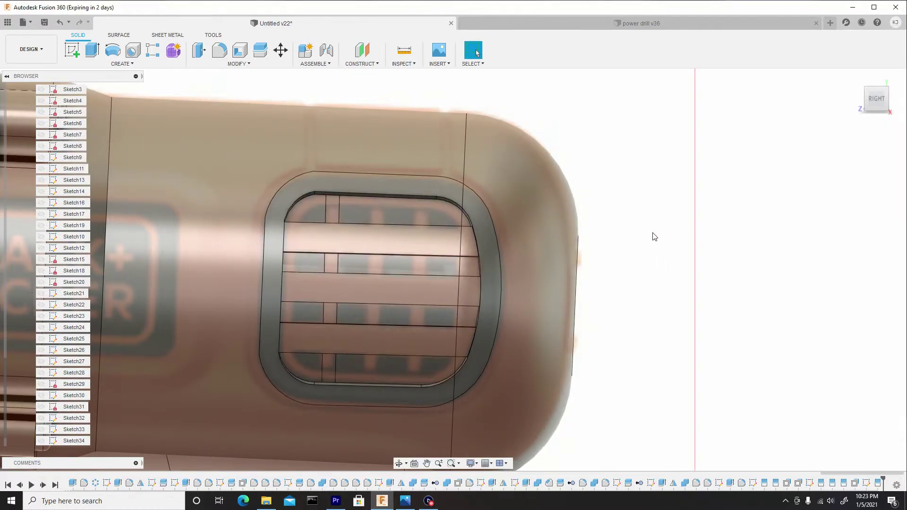
Show the upright bar sketch again and split the eight recessed faces beyond the first bar with the middle sketched rectangle
scroll(65, 395, "down", 1)
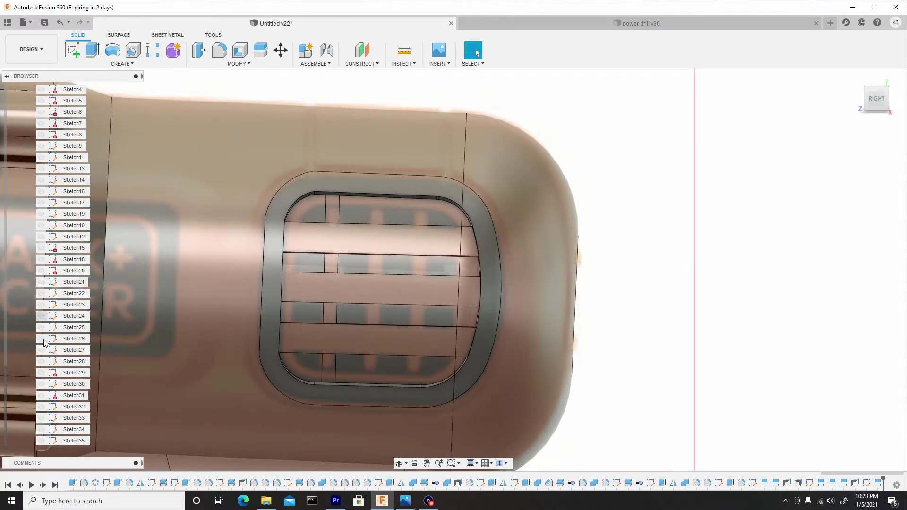
left_click(40, 441)
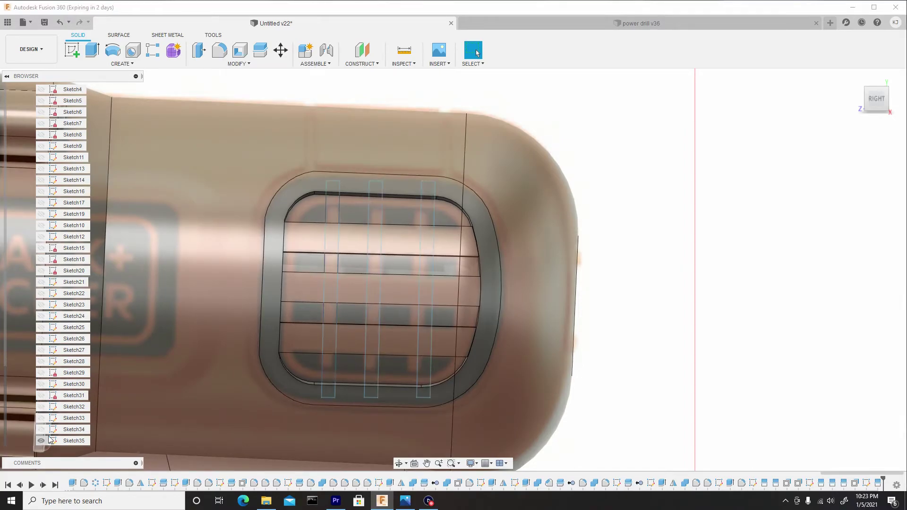
right_click(637, 241)
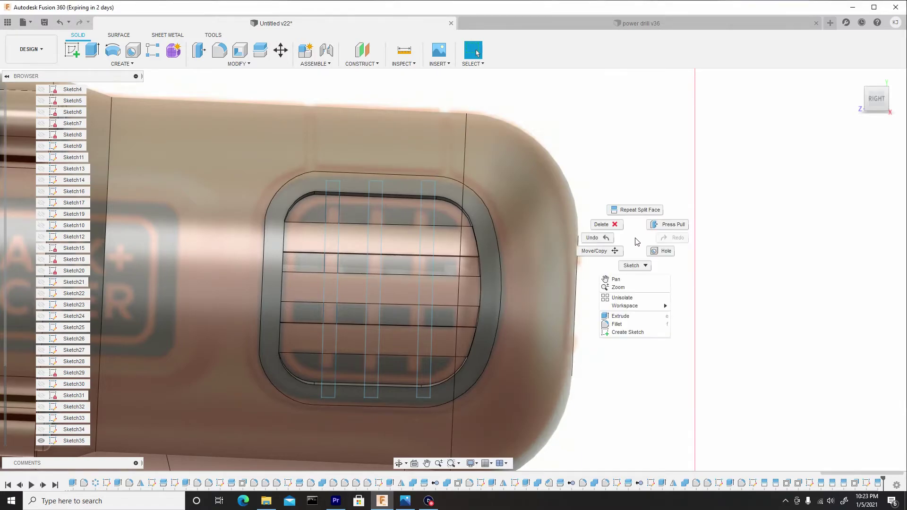
left_click(636, 210)
left_click(358, 207)
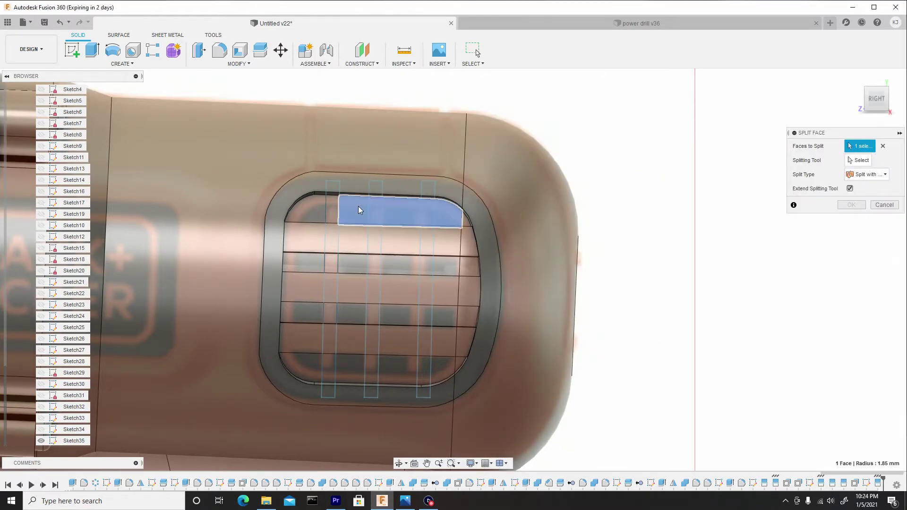
scroll(432, 217, "up", 3)
left_click(479, 228)
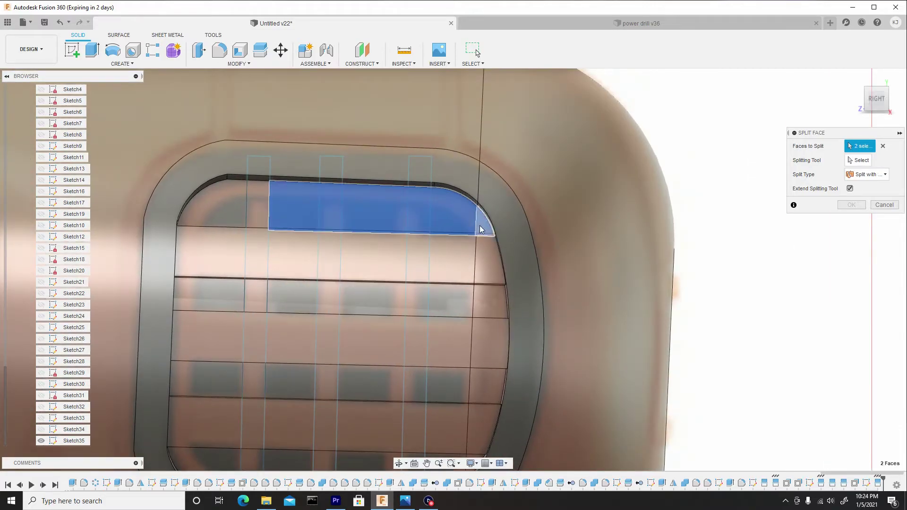
scroll(317, 274, "down", 1)
left_click(305, 284)
left_click(465, 293)
left_click(305, 367)
left_click(461, 365)
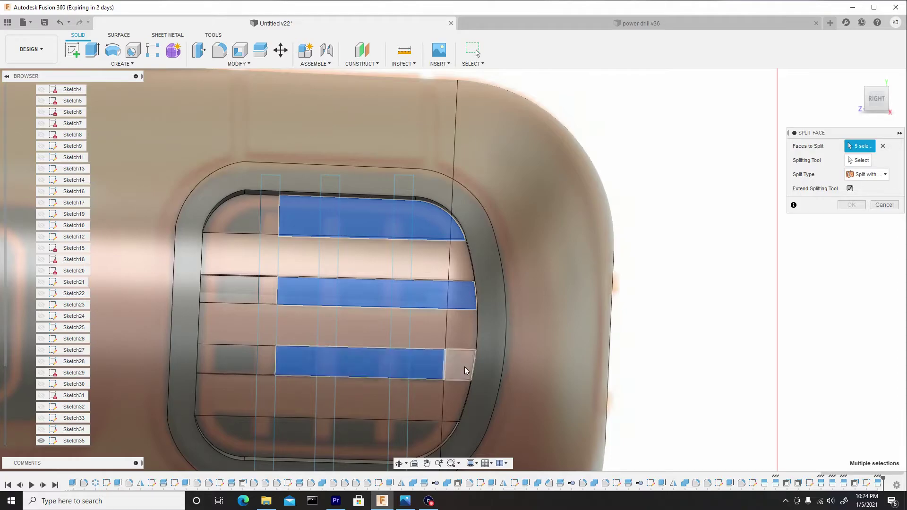
left_click(314, 431)
left_click(449, 428)
left_click(858, 162)
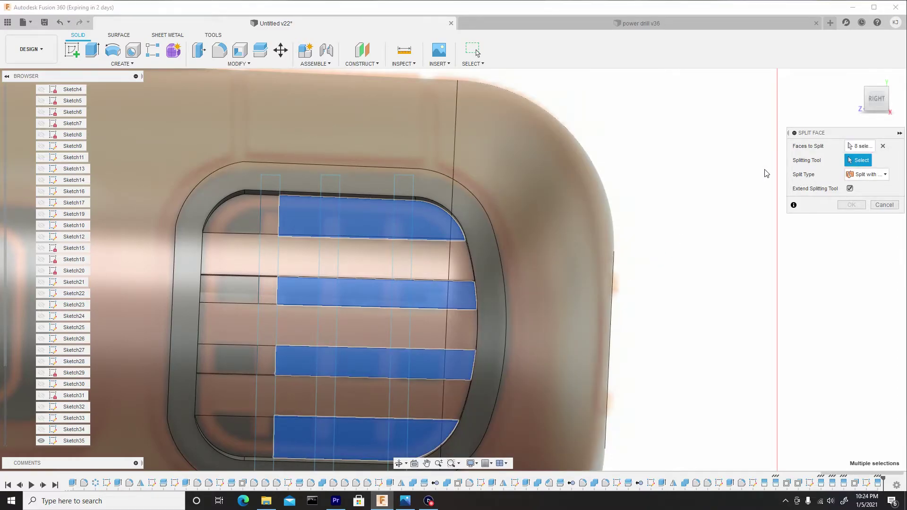
left_click(338, 227)
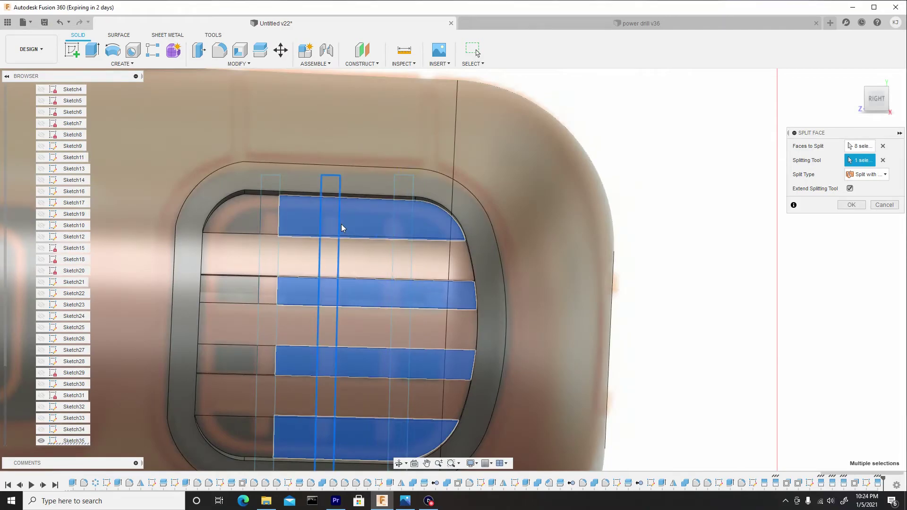
scroll(340, 239, "down", 3)
left_click(850, 206)
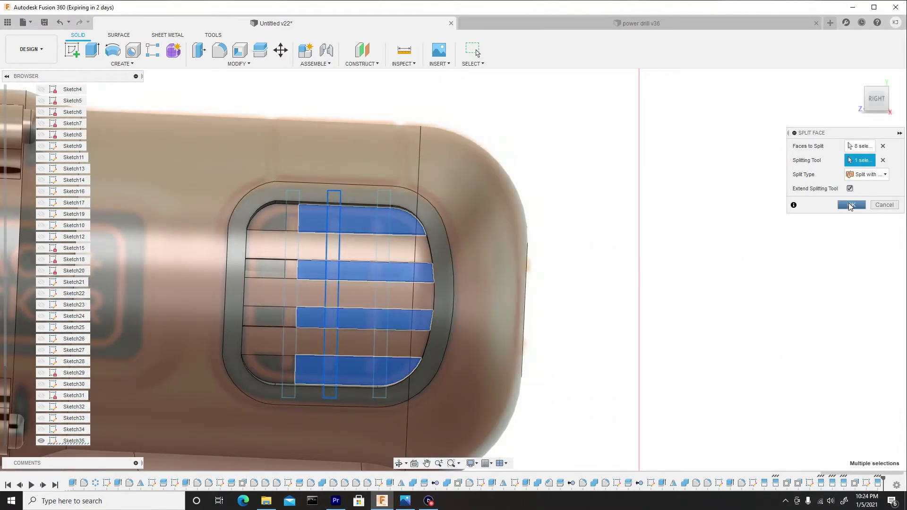
Split the eight recessed faces beyond the middle bar with the third upright sketched rectangle
right_click(591, 296)
left_click(593, 264)
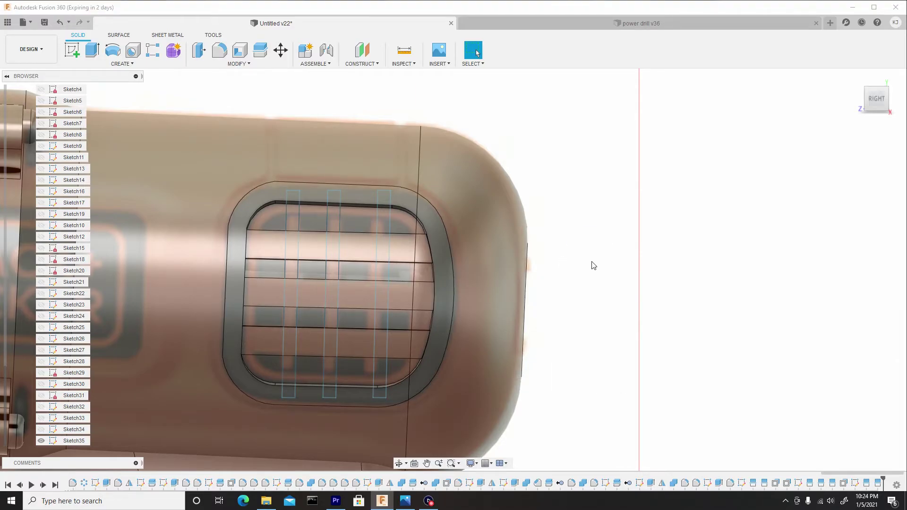
left_click(400, 223)
scroll(410, 230, "up", 4)
left_click(424, 231)
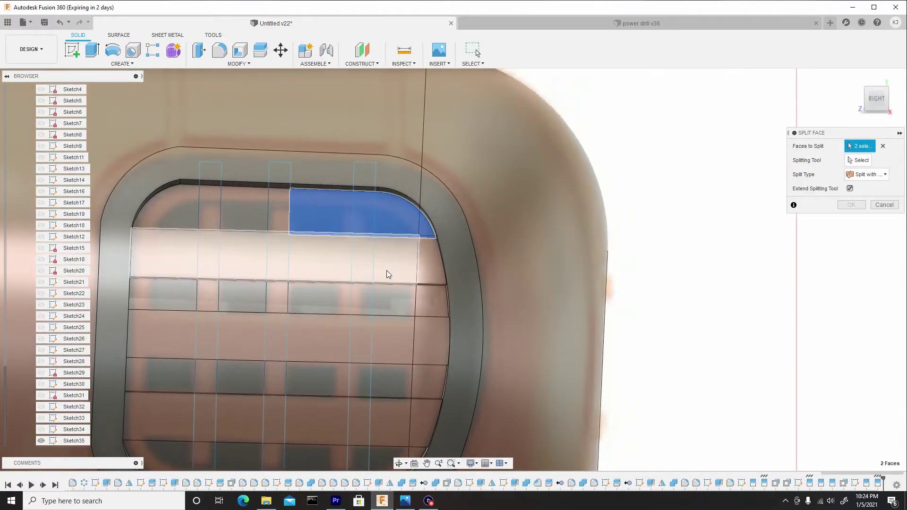
left_click(381, 296)
left_click(428, 299)
left_click(393, 377)
left_click(420, 387)
middle_click_drag(407, 394, 399, 272)
left_click(331, 342)
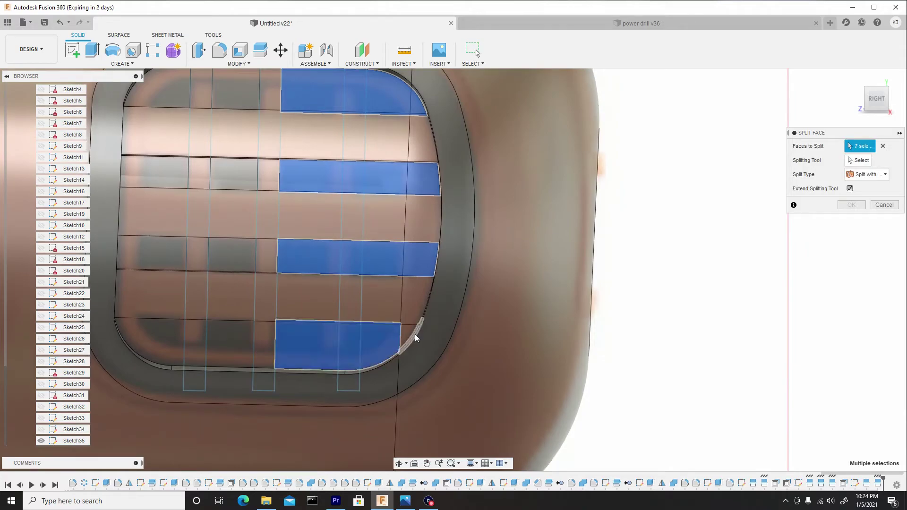
left_click(416, 338)
left_click(851, 161)
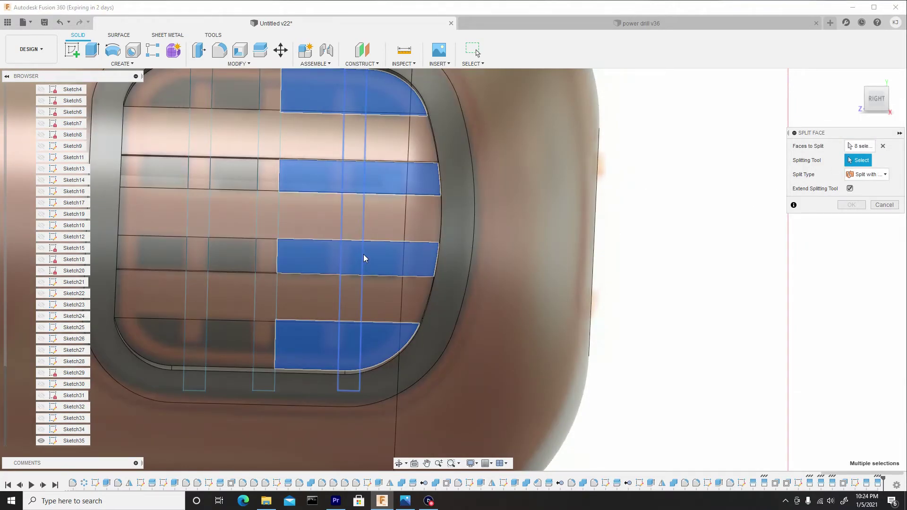
left_click(363, 256)
scroll(359, 223, "down", 3)
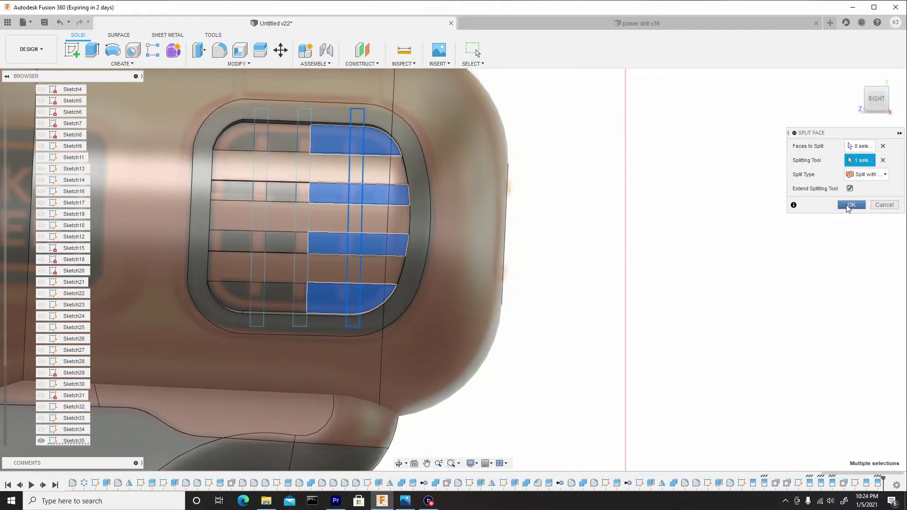
left_click(850, 206)
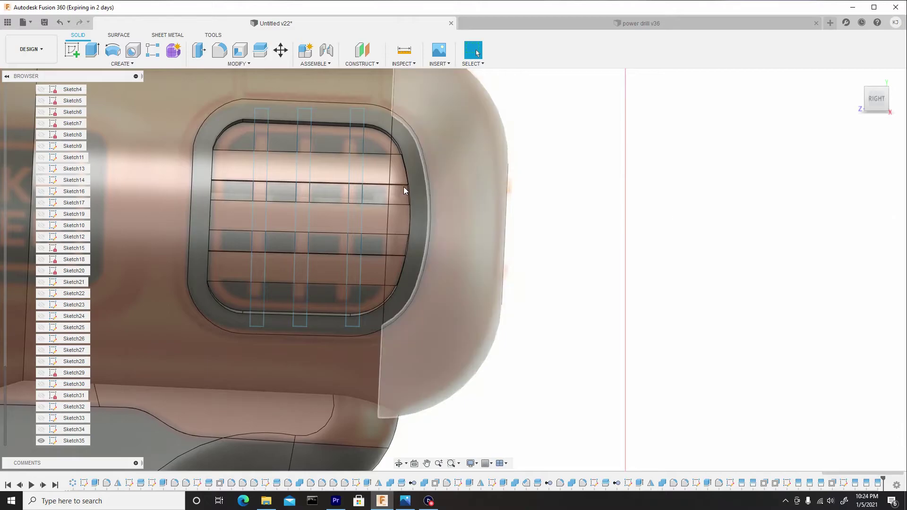
Hide the upright bar sketch and collapse the list of sketches
left_click(43, 441)
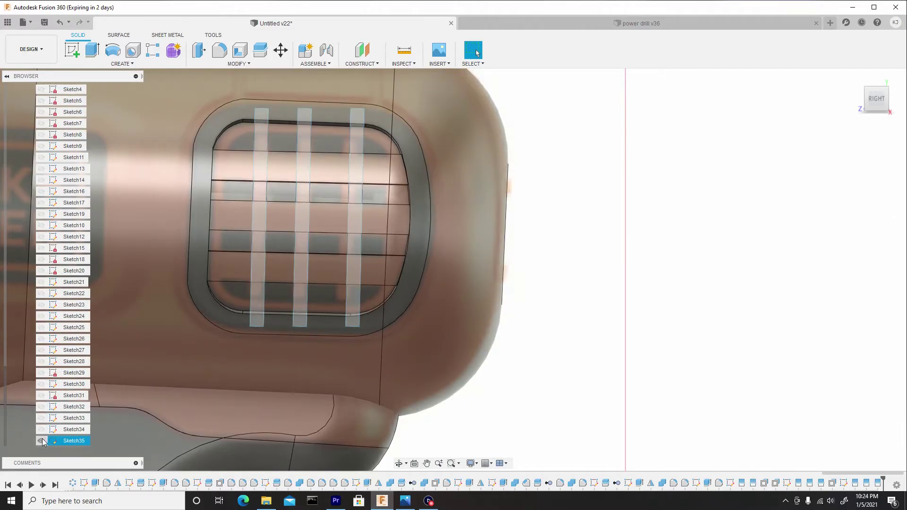
left_click(40, 441)
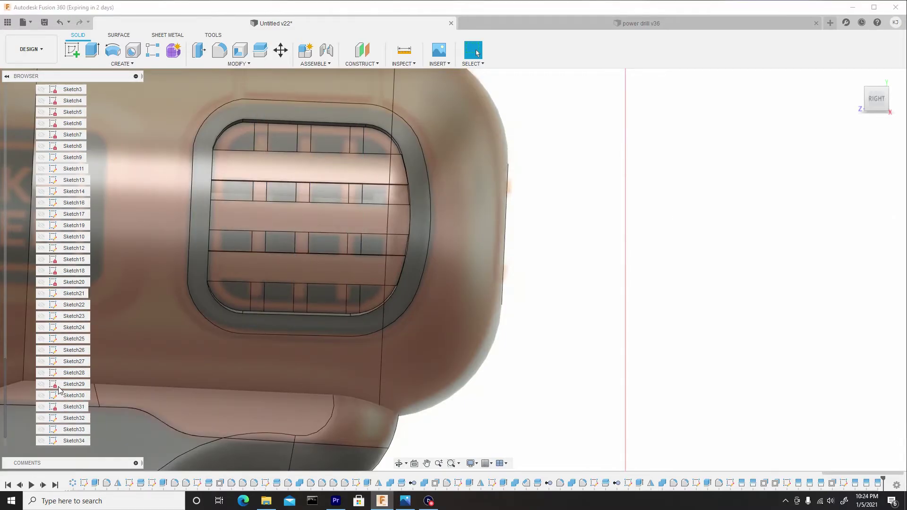
scroll(45, 364, "up", 2)
scroll(43, 331, "up", 3)
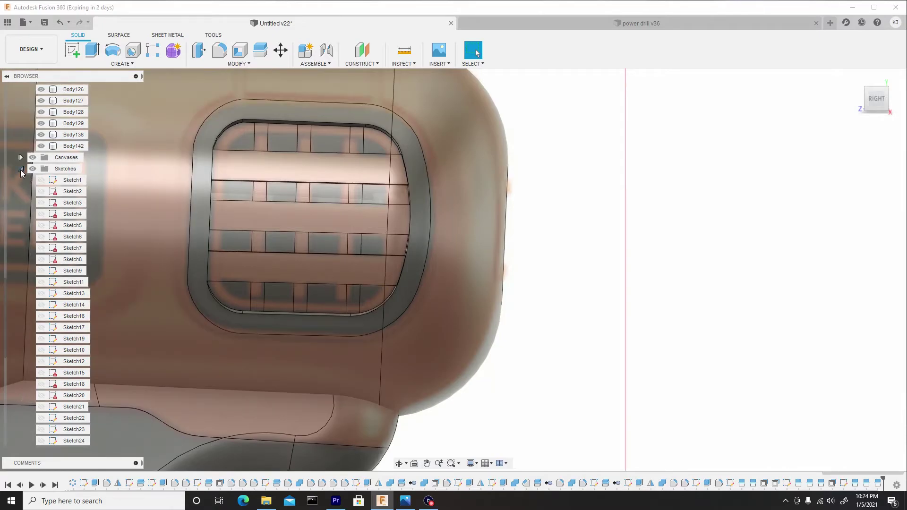
left_click(21, 170)
Offset the twelve small upright bar faces between the vent's horizontal strips outward by about 0.019 mm
scroll(321, 246, "down", 6)
middle_click_drag(347, 234, 324, 199, "shift")
scroll(325, 199, "up", 8)
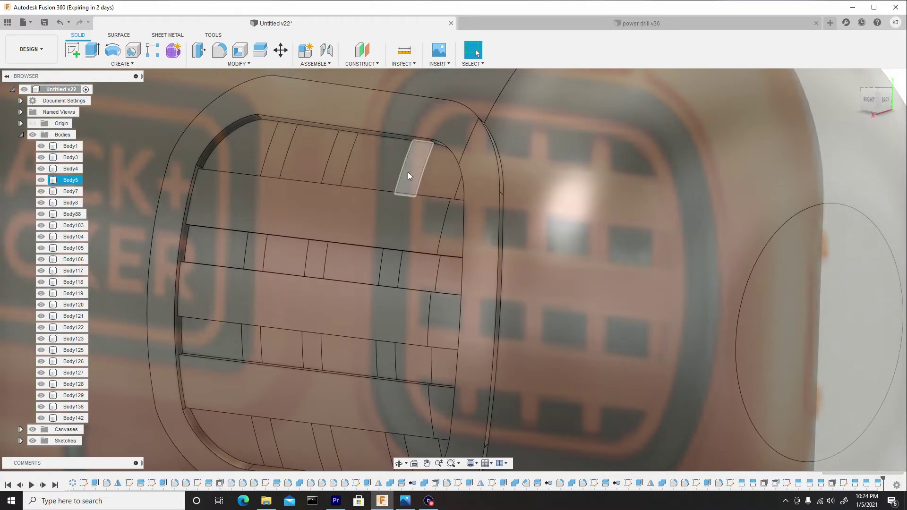
scroll(402, 184, "down", 3)
scroll(399, 184, "down", 3)
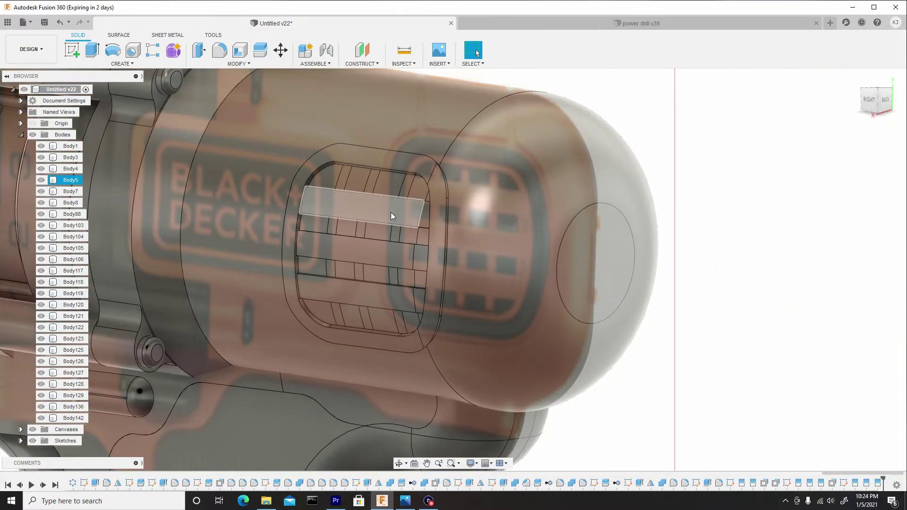
left_click(405, 188)
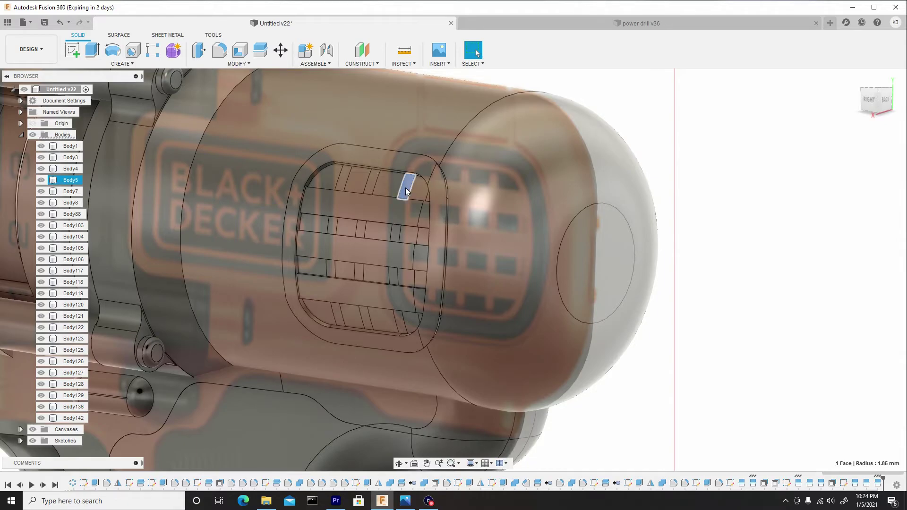
scroll(393, 199, "up", 5)
left_click(343, 161, "ctrl")
left_click(277, 151, "ctrl")
left_click(250, 263, "ctrl")
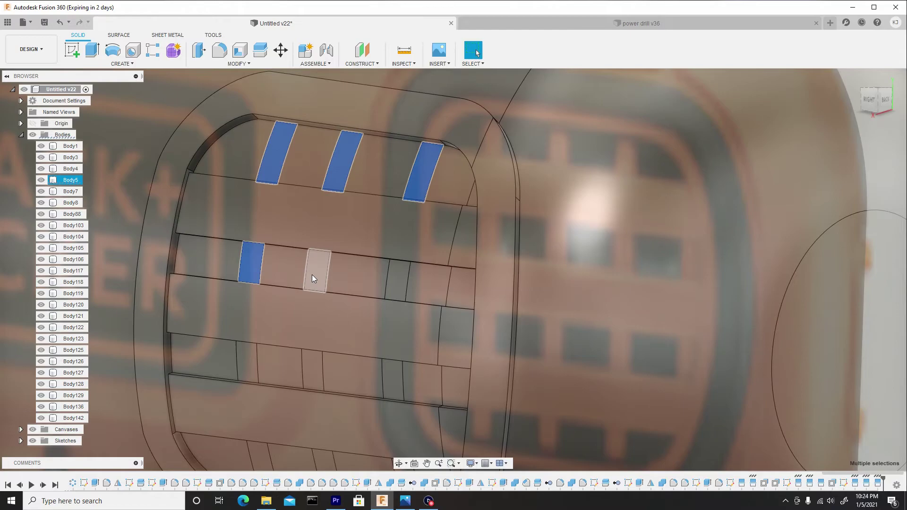
left_click(313, 274, "ctrl")
left_click(397, 280, "ctrl")
left_click(397, 378, "ctrl")
left_click(250, 364, "ctrl")
middle_click_drag(263, 364, 284, 221)
left_click(228, 341, "ctrl")
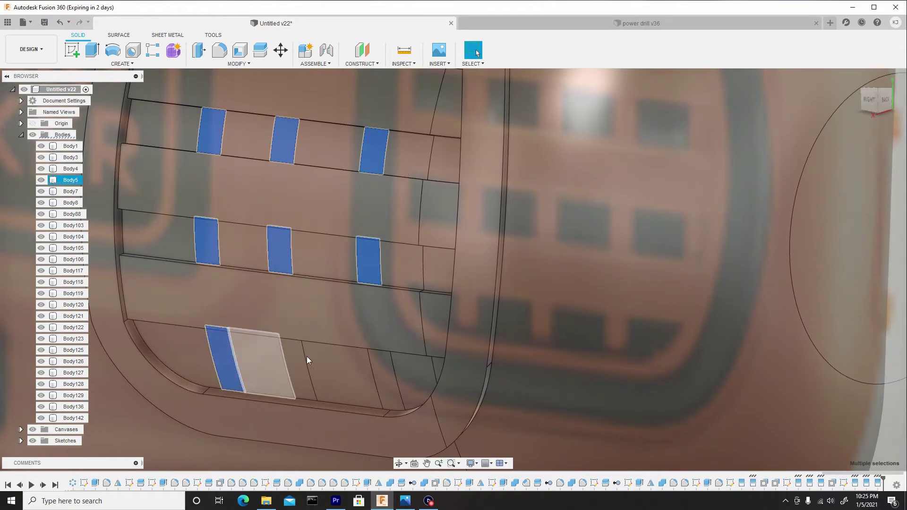
left_click(300, 358, "ctrl")
left_click(387, 374, "ctrl")
scroll(358, 317, "down", 5)
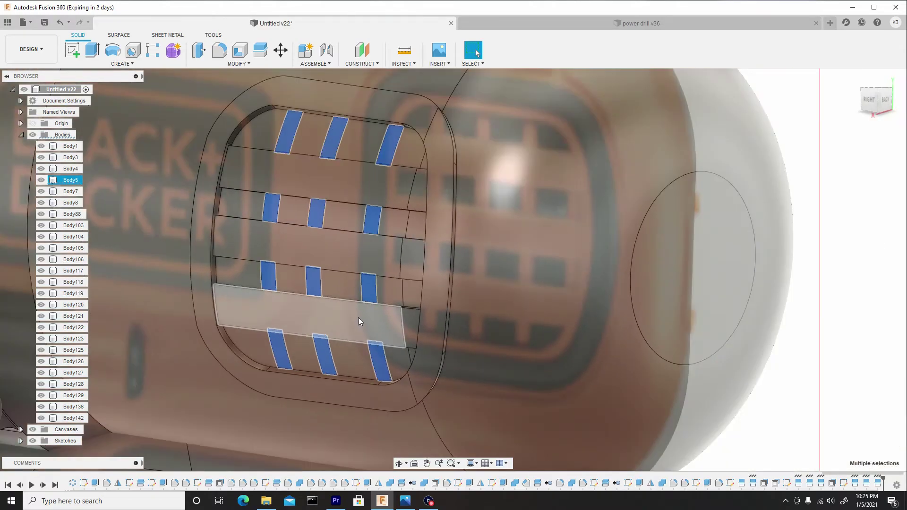
middle_click_drag(357, 318, 332, 244, "shift")
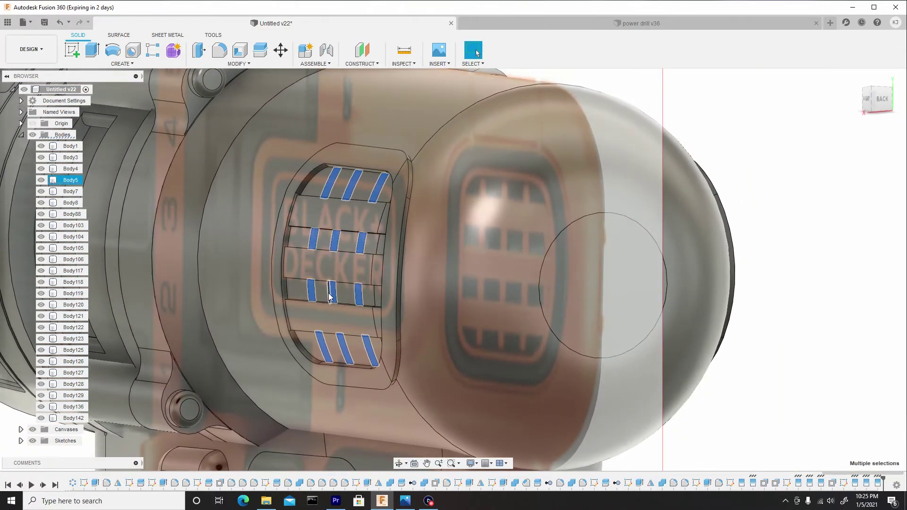
right_click(332, 244)
left_click(364, 233)
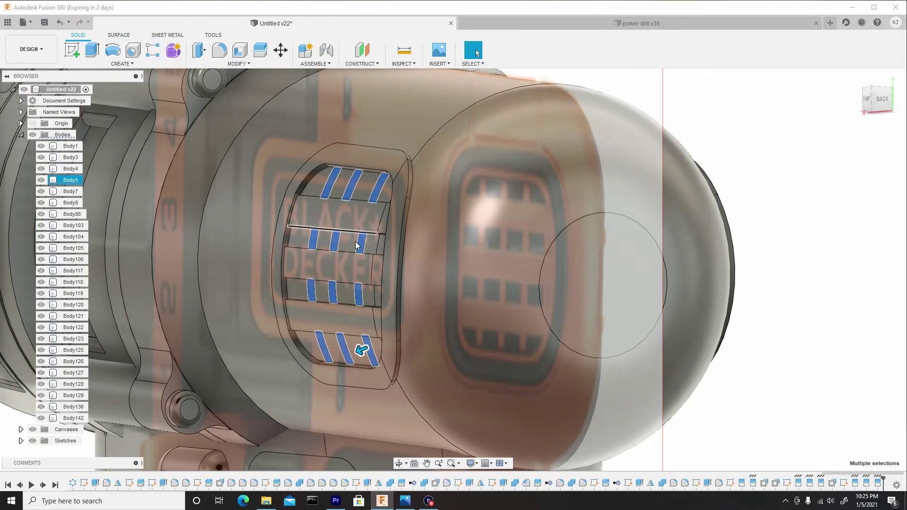
scroll(332, 254, "up", 5)
middle_click_drag(383, 386, 377, 332, "shift")
left_click_drag(380, 329, 375, 331)
middle_click_drag(368, 301, 374, 314, "shift")
left_click_drag(374, 316, 371, 319)
middle_click_drag(348, 352, 361, 324, "shift")
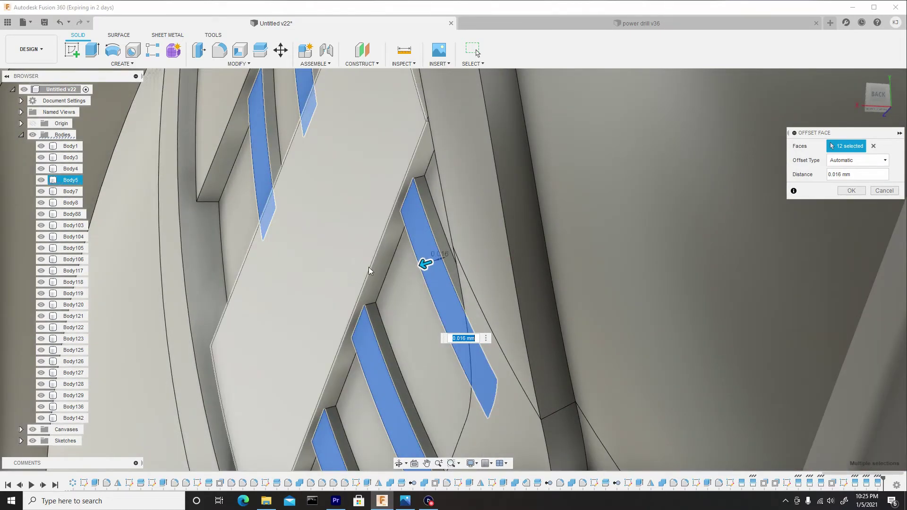
left_click_drag(427, 264, 425, 265)
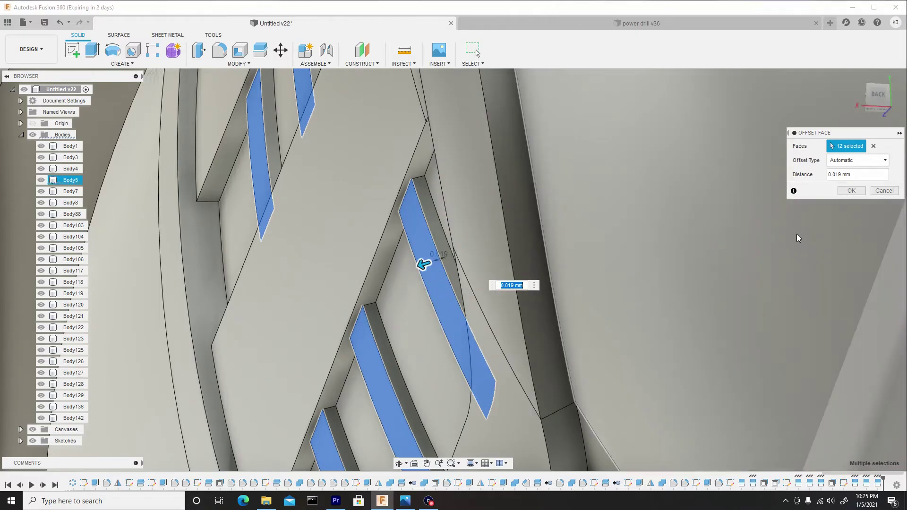
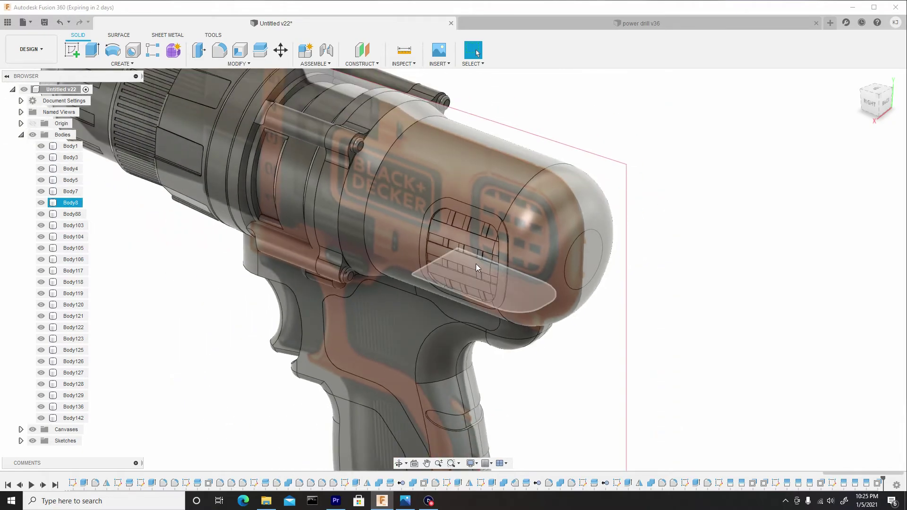
Split the rear motor housing body into two halves with the vertical origin plane running along the drill's length
middle_click_drag(528, 280, 515, 264, "shift")
left_click(251, 139)
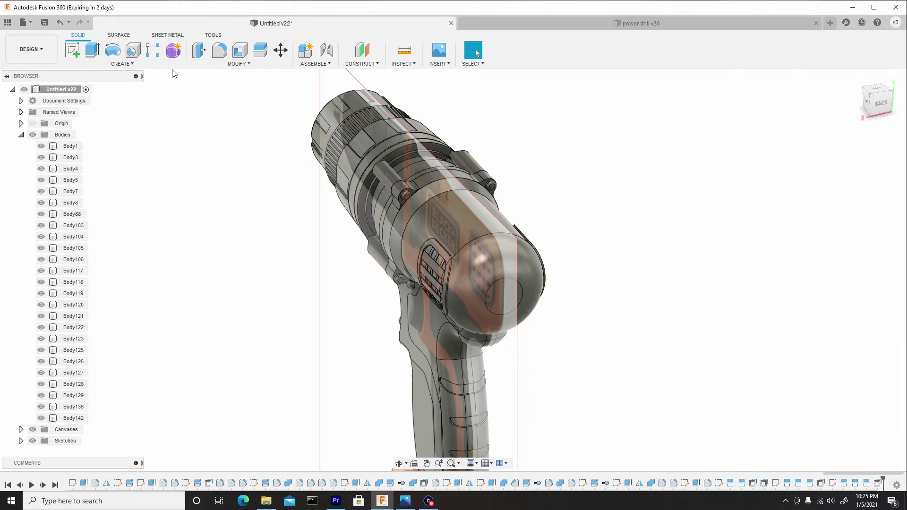
left_click(238, 64)
left_click(228, 178)
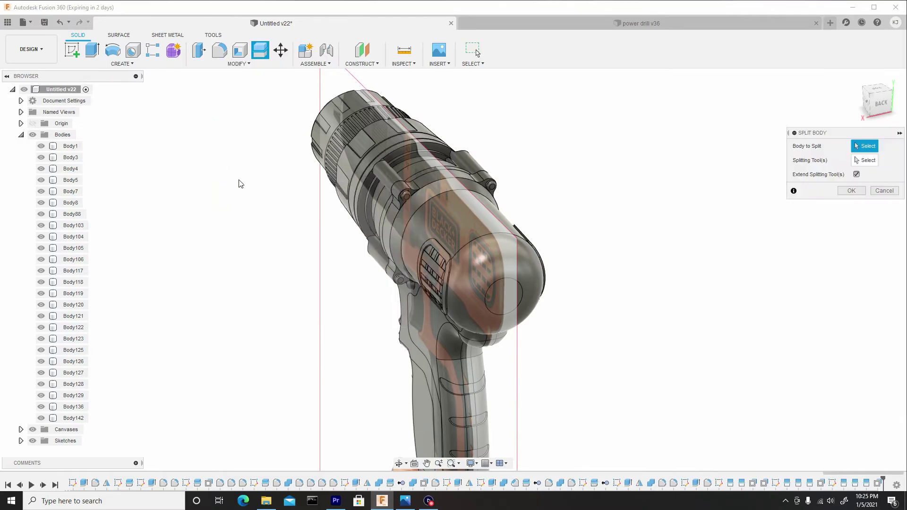
left_click(463, 245)
scroll(454, 277, "up", 3)
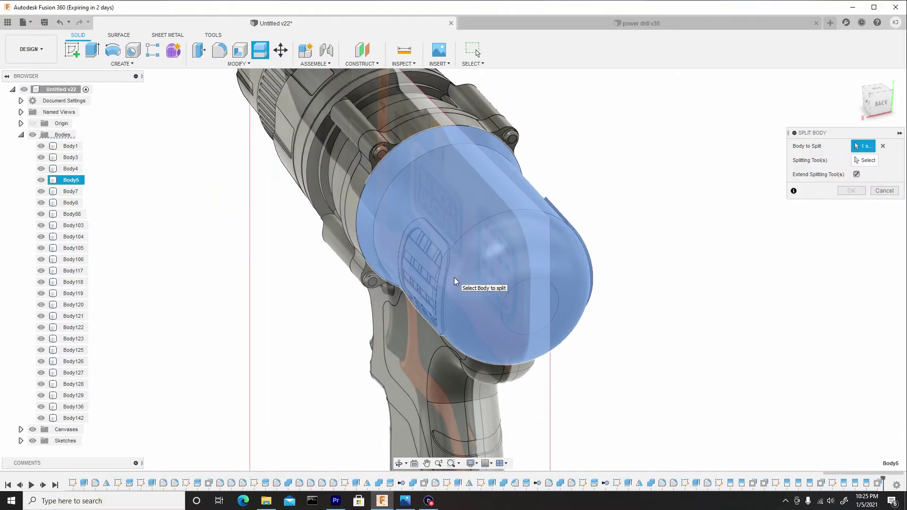
left_click(865, 161)
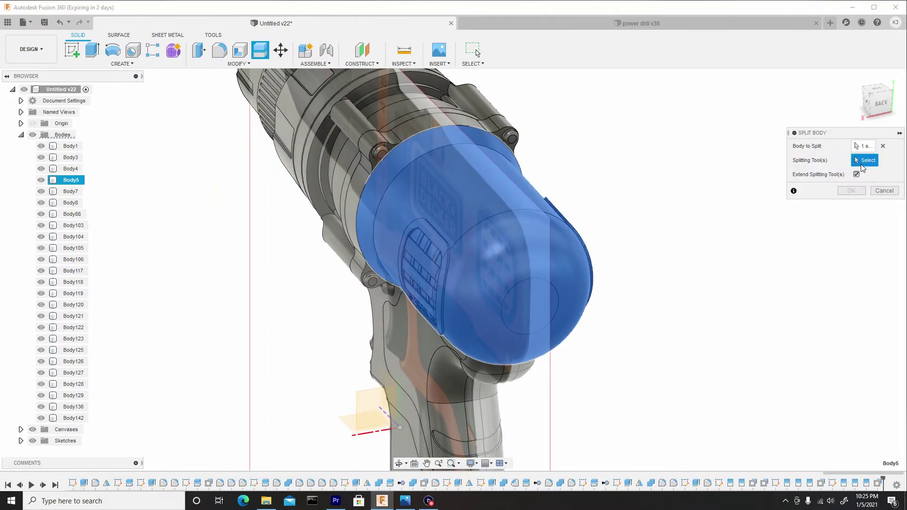
scroll(500, 249, "down", 5)
middle_click_drag(463, 268, 467, 300, "shift")
left_click(458, 300)
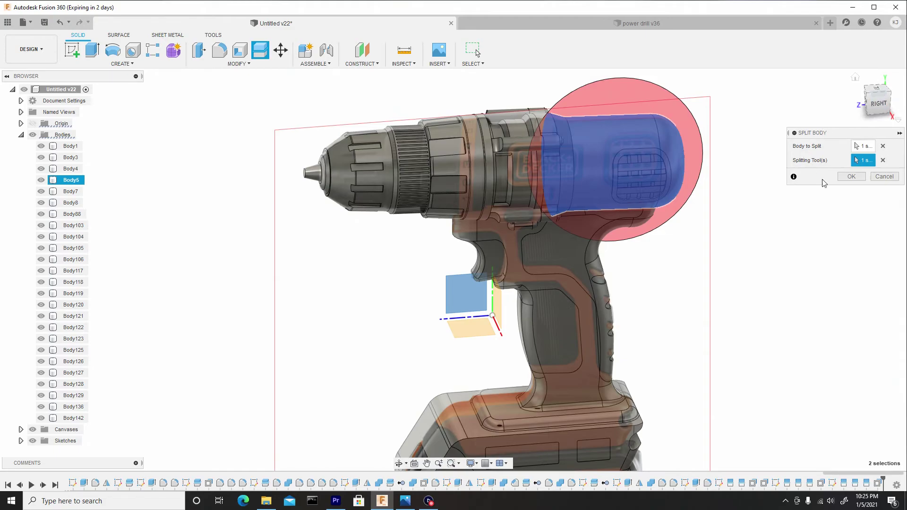
left_click(845, 178)
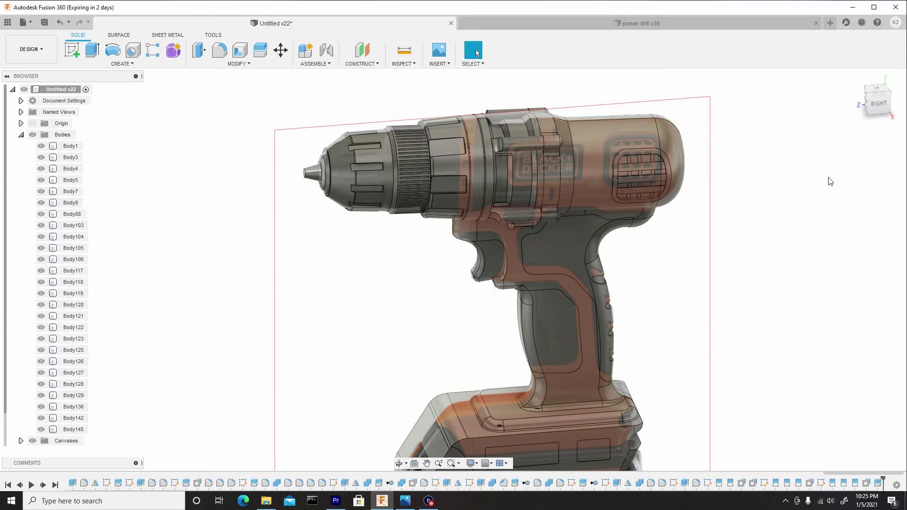
Hide the reference canvases and remove the half of the rear housing opposite the finished vent grille
middle_click_drag(610, 118, 272, 227, "shift")
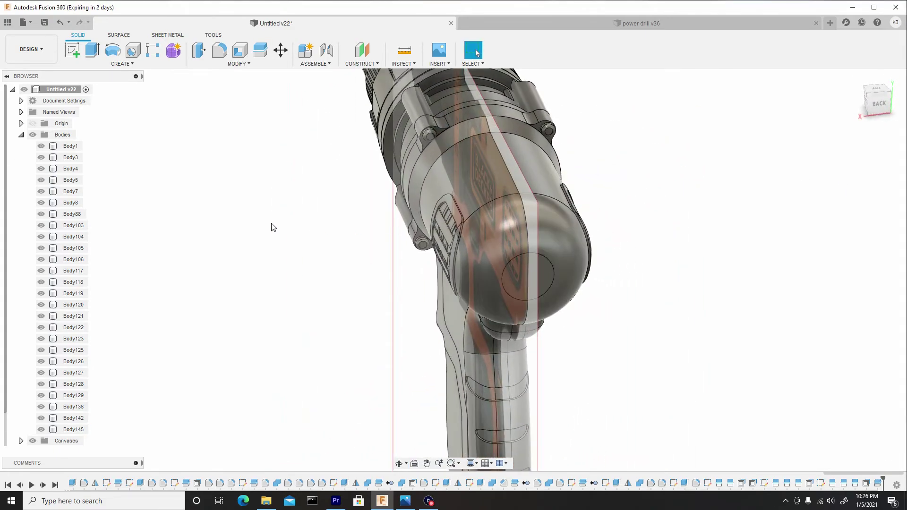
left_click(33, 441)
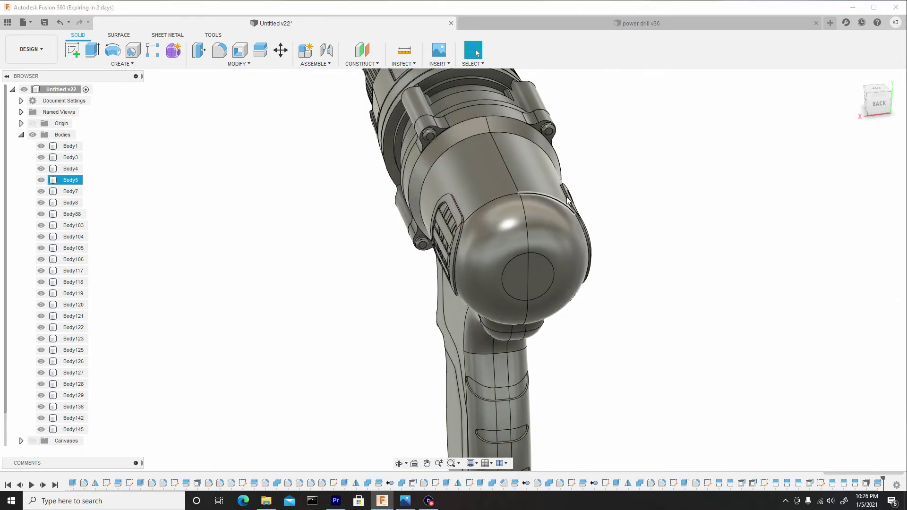
left_click(528, 210)
scroll(527, 210, "down", 2)
left_click(529, 214)
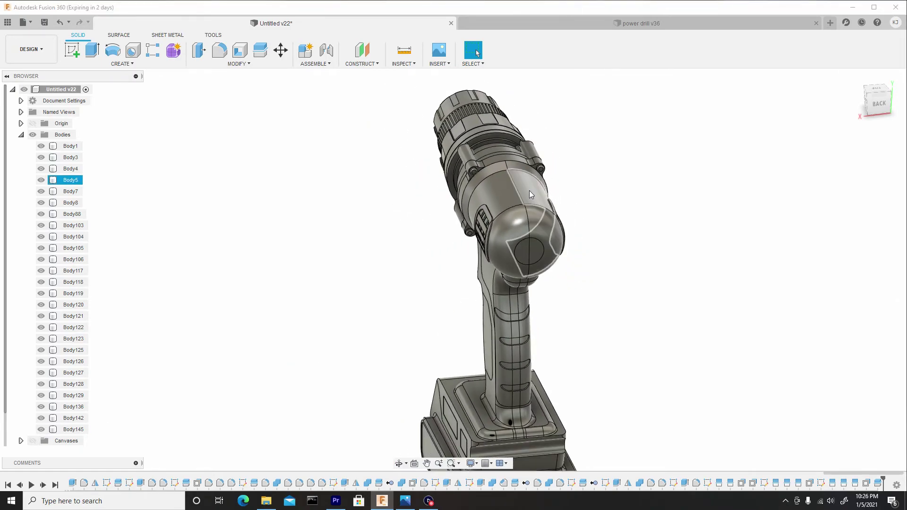
right_click(67, 183)
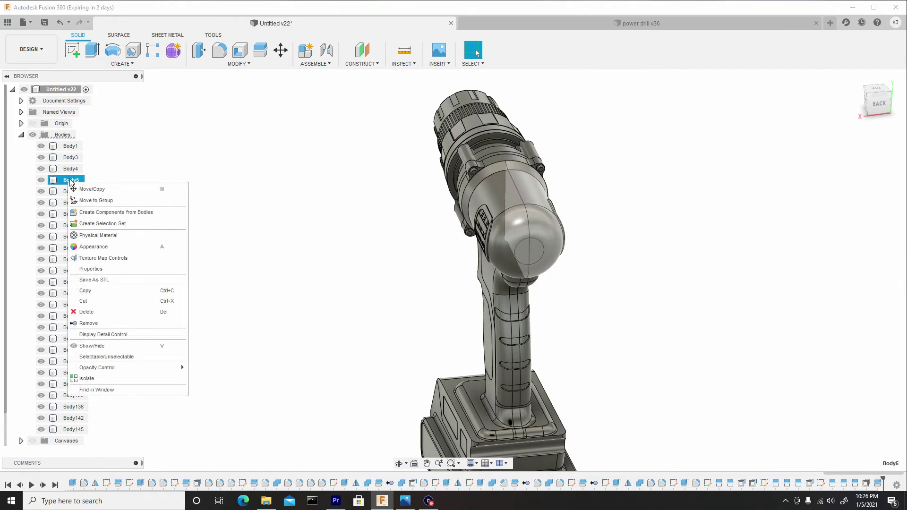
left_click(104, 324)
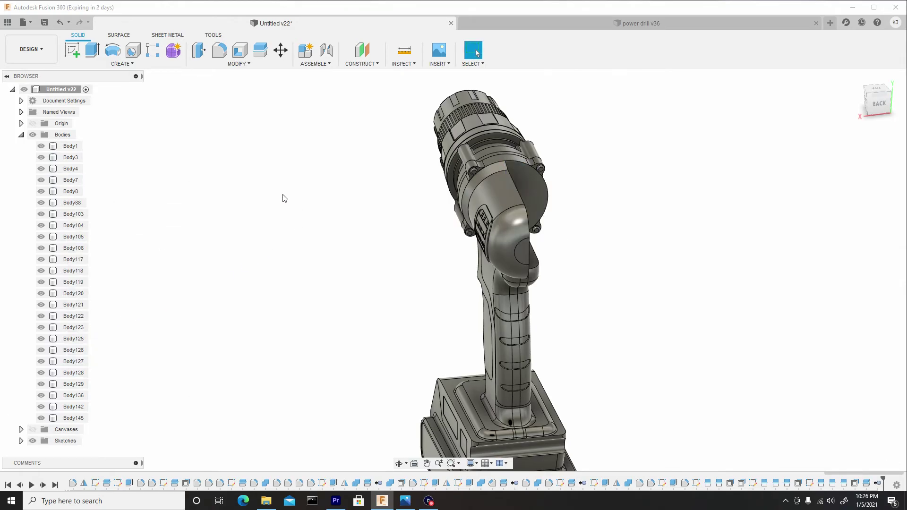
Mirror the vented rear housing half across the vertical origin plane along the drill's length, creating the copy as a new body
left_click(118, 63)
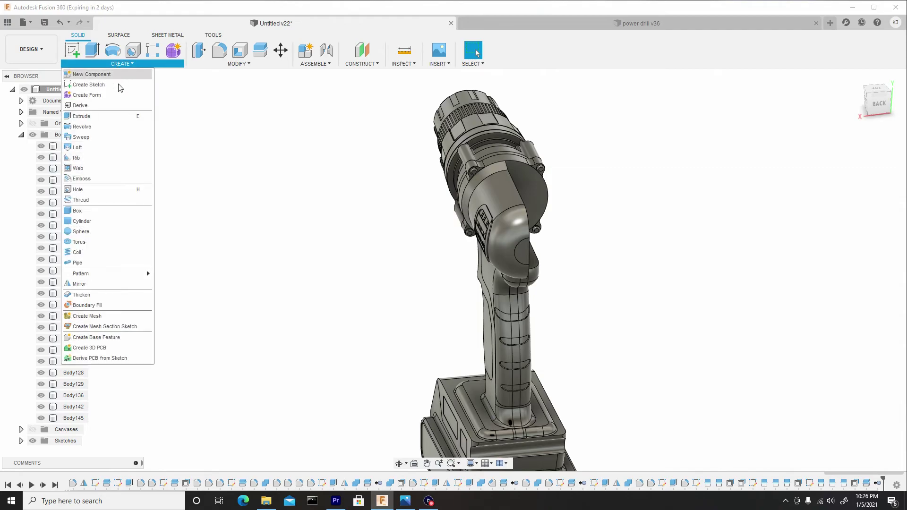
left_click(106, 290)
middle_click_drag(304, 237, 380, 231, "shift")
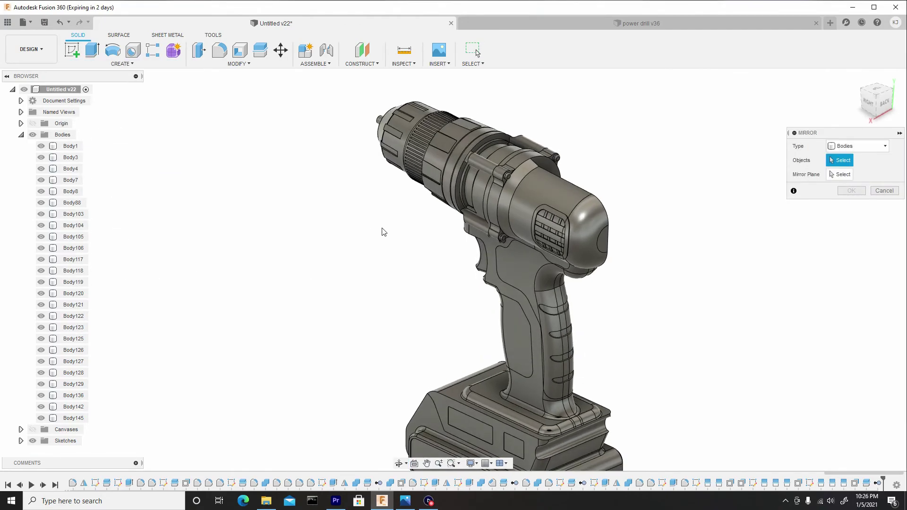
left_click(565, 203)
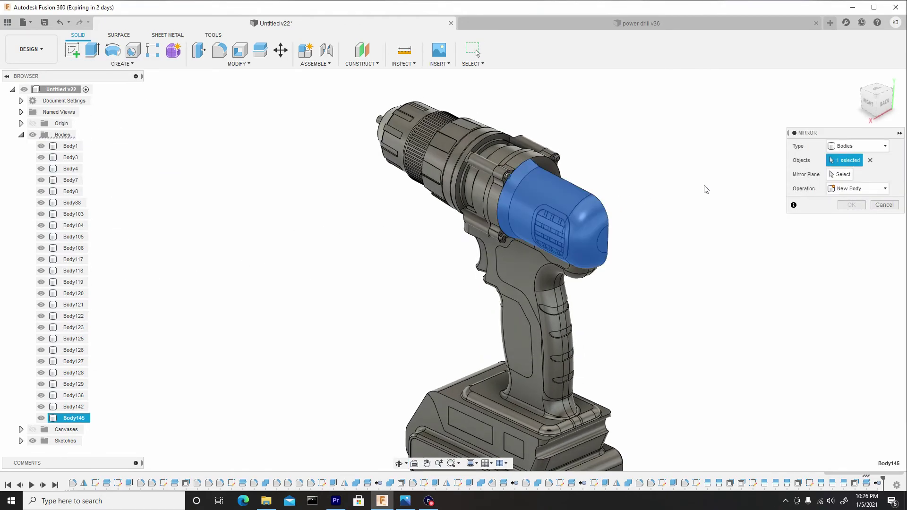
left_click(844, 175)
middle_click_drag(644, 249, 514, 282, "shift")
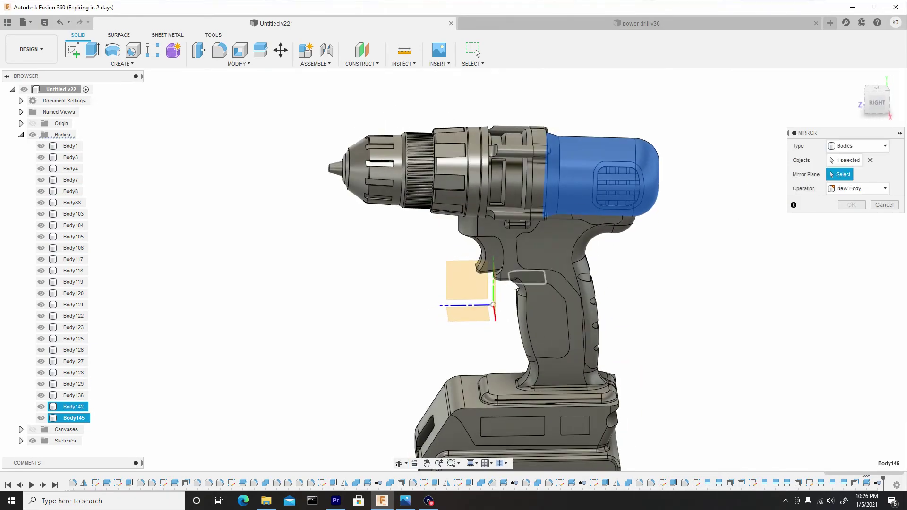
left_click(464, 286)
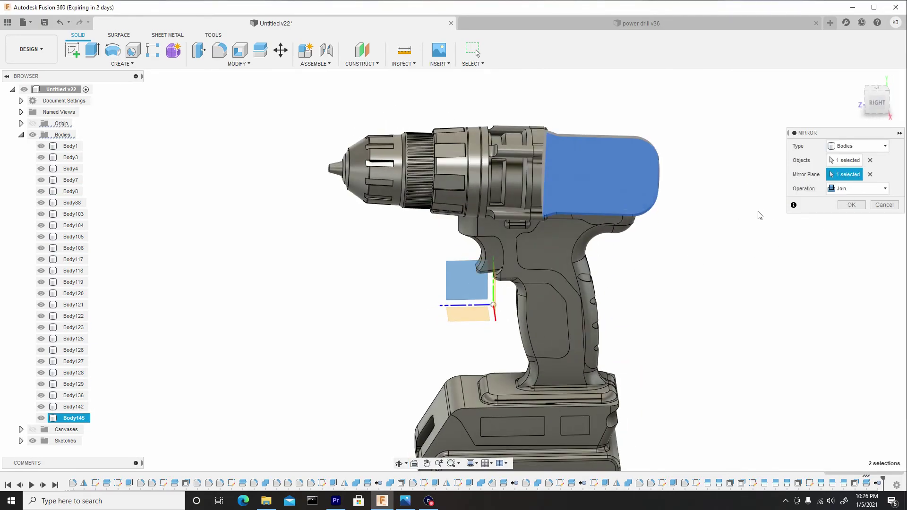
middle_click_drag(759, 215, 699, 217, "shift")
left_click(867, 191)
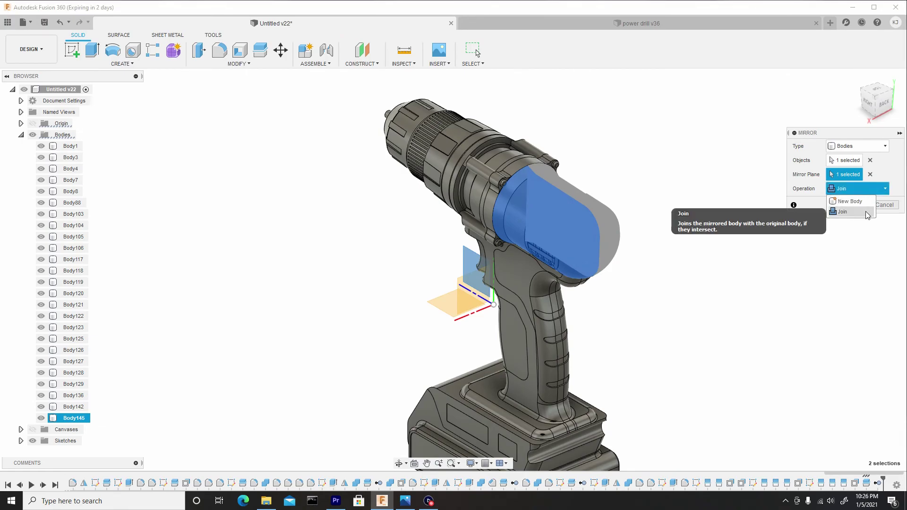
left_click(851, 202)
left_click(856, 205)
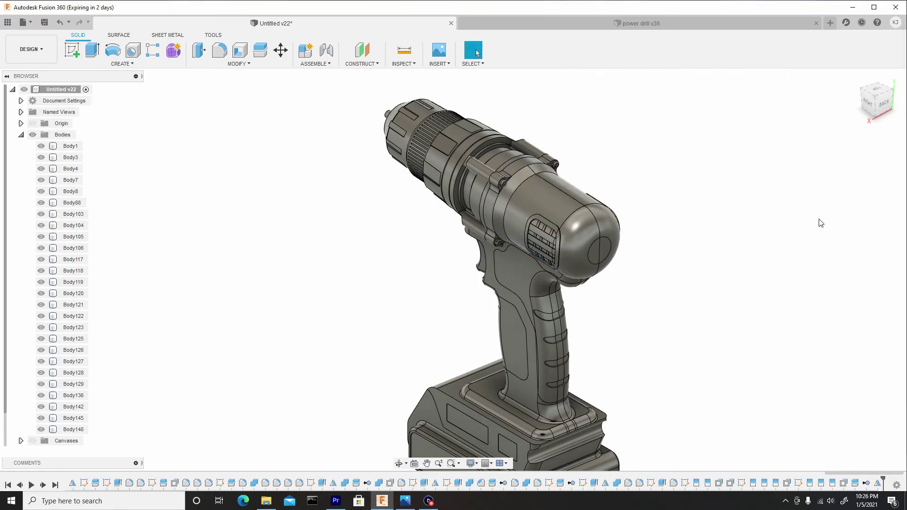
Examine the mirrored rear housing and its vent grilles from the back and both sides of the drill
scroll(605, 228, "up", 3)
middle_click_drag(650, 188, 583, 209, "shift")
scroll(616, 188, "down", 5)
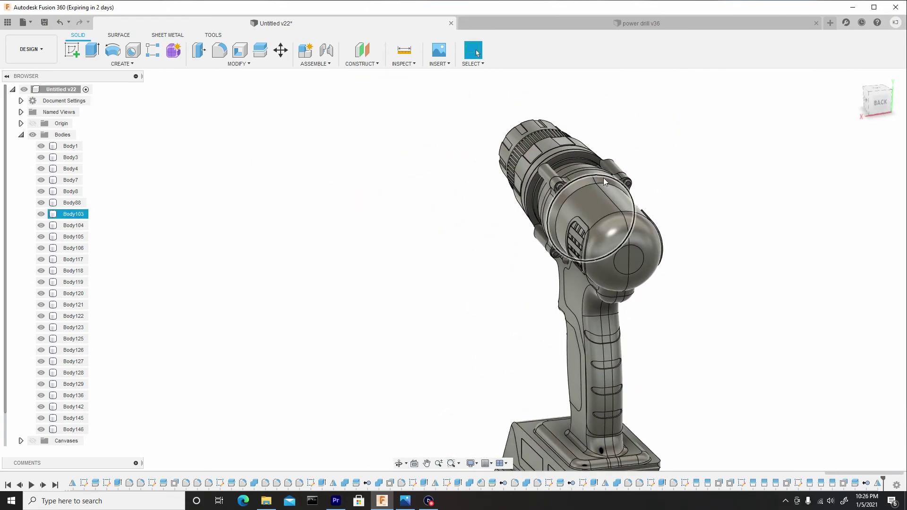
scroll(617, 356, "down", 2)
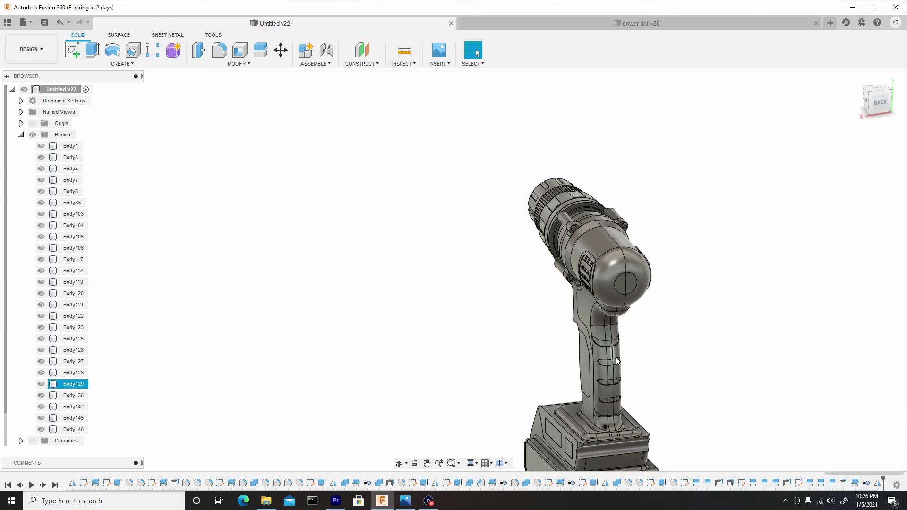
middle_click_drag(628, 378, 415, 190, "shift")
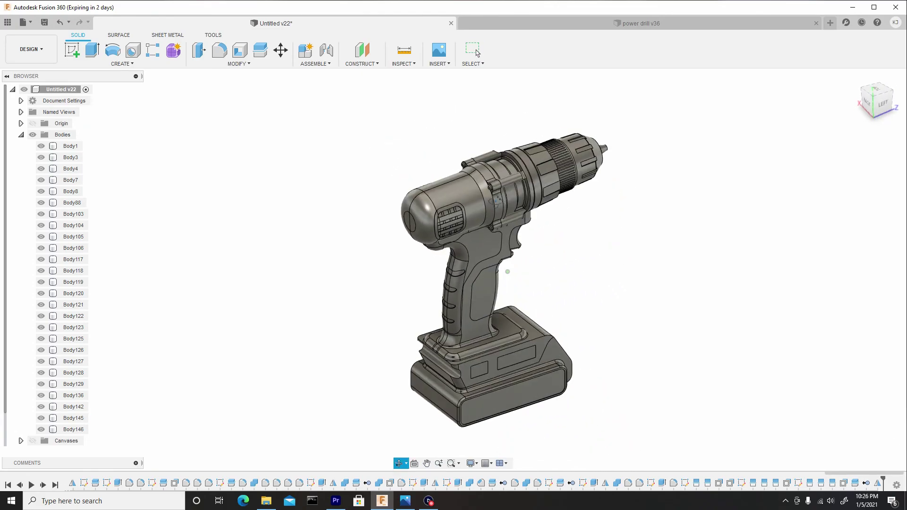
scroll(339, 287, "up", 5)
middle_click_drag(339, 286, 476, 300, "shift")
scroll(433, 334, "down", 5)
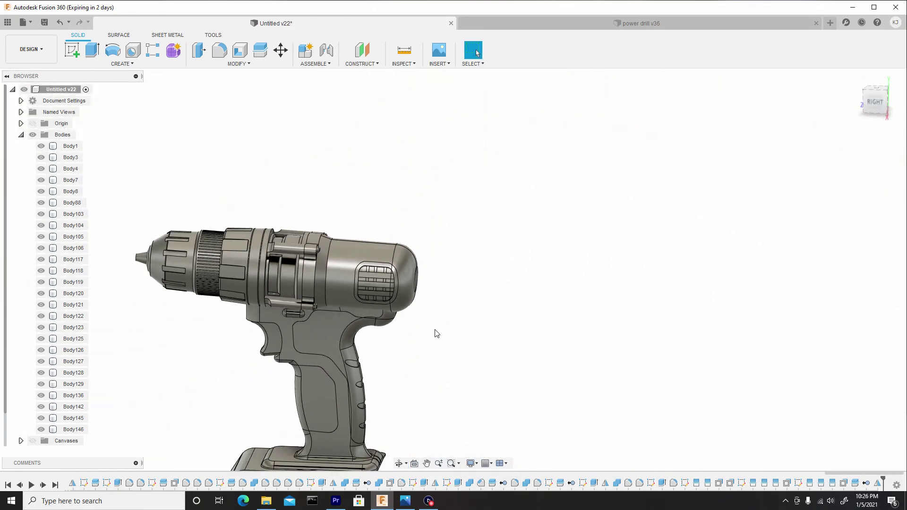
middle_click_drag(434, 334, 510, 219)
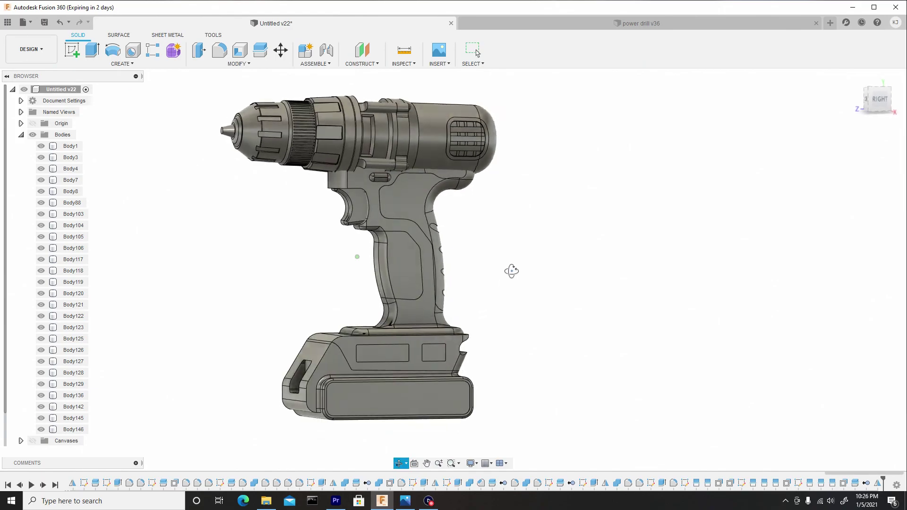